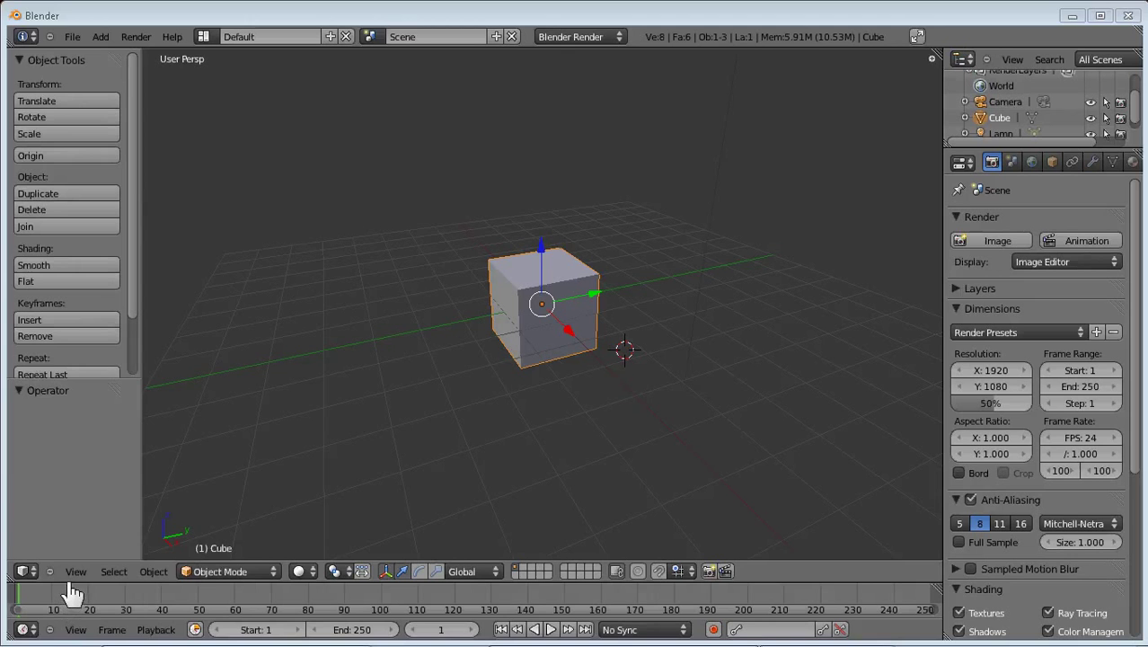
- Enlarge the timeline and Properties areas, then zoom the 3D view in on the cube
left_click_drag(71, 584, 72, 561)
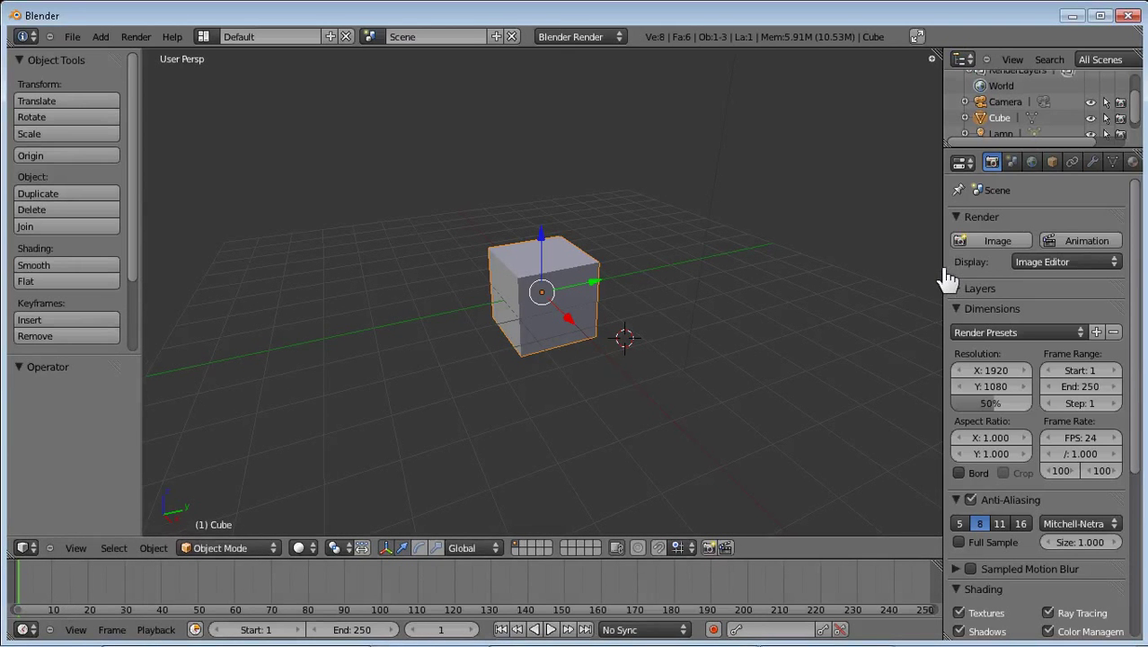
mouse_move(945, 281)
left_mouse_down()
mouse_move(889, 287)
mouse_move(794, 251)
left_mouse_up()
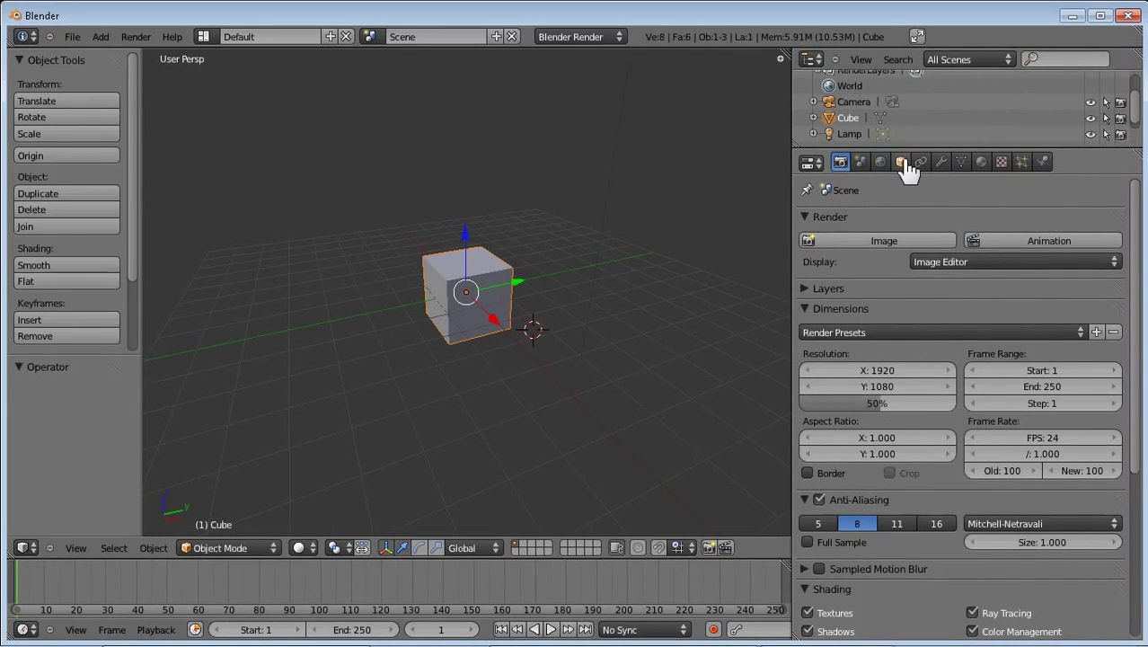
scroll(546, 289, "down", 3)
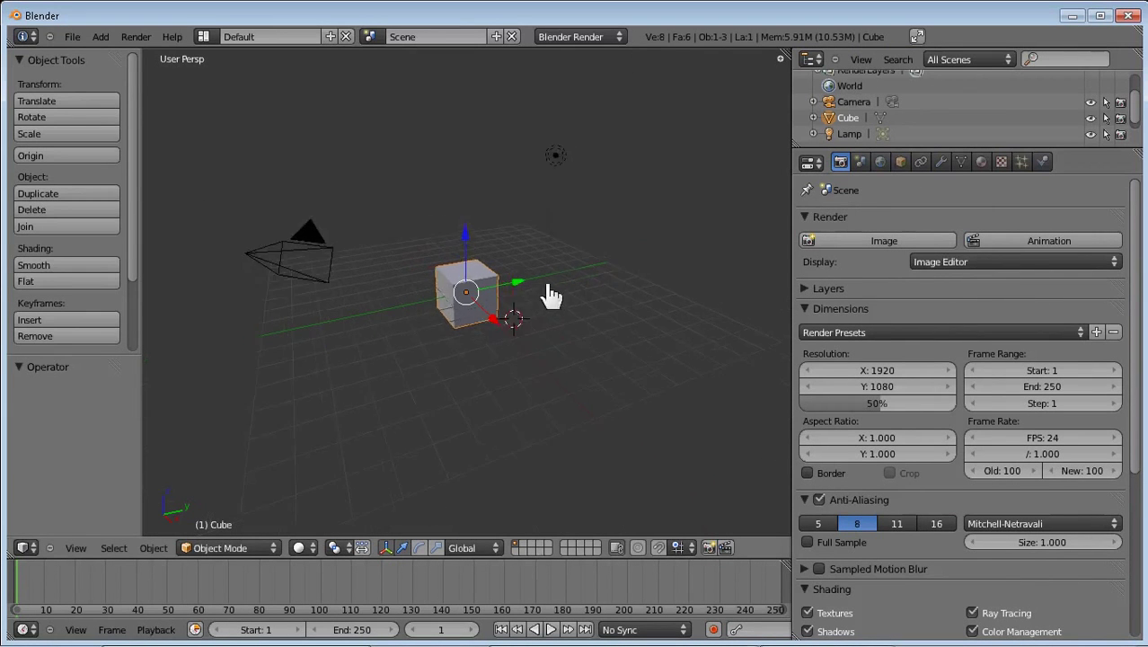
scroll(376, 448, "up", 7)
scroll(376, 448, "up", 2)
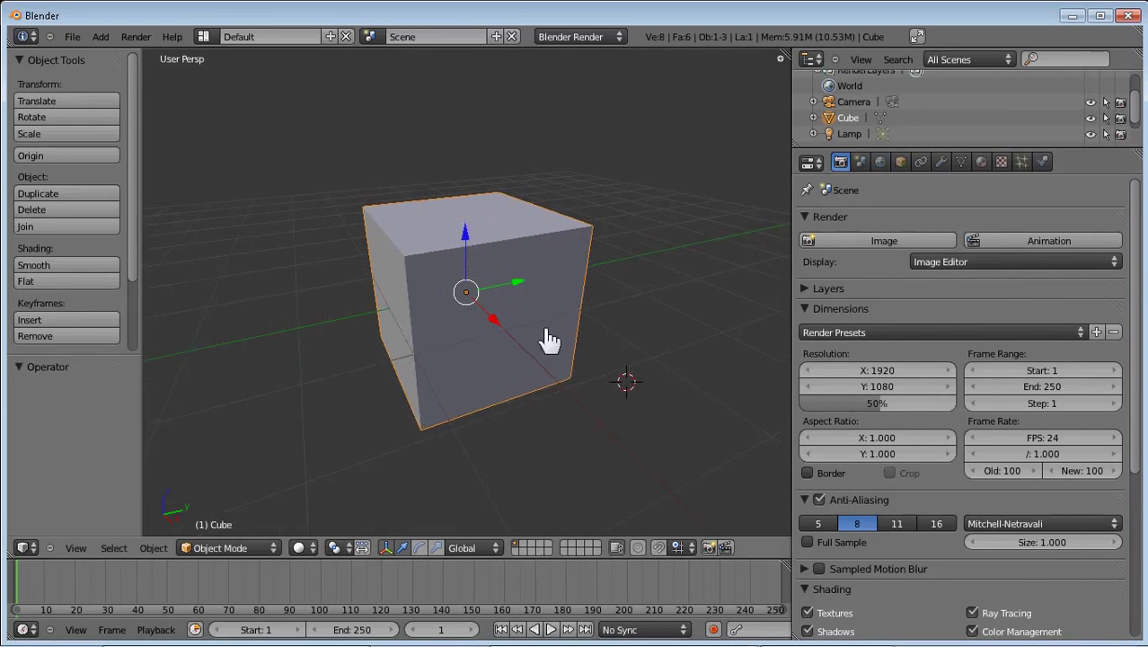
- Show the cube's Object properties and assign it to scene layers 1 and 2
left_click(901, 162)
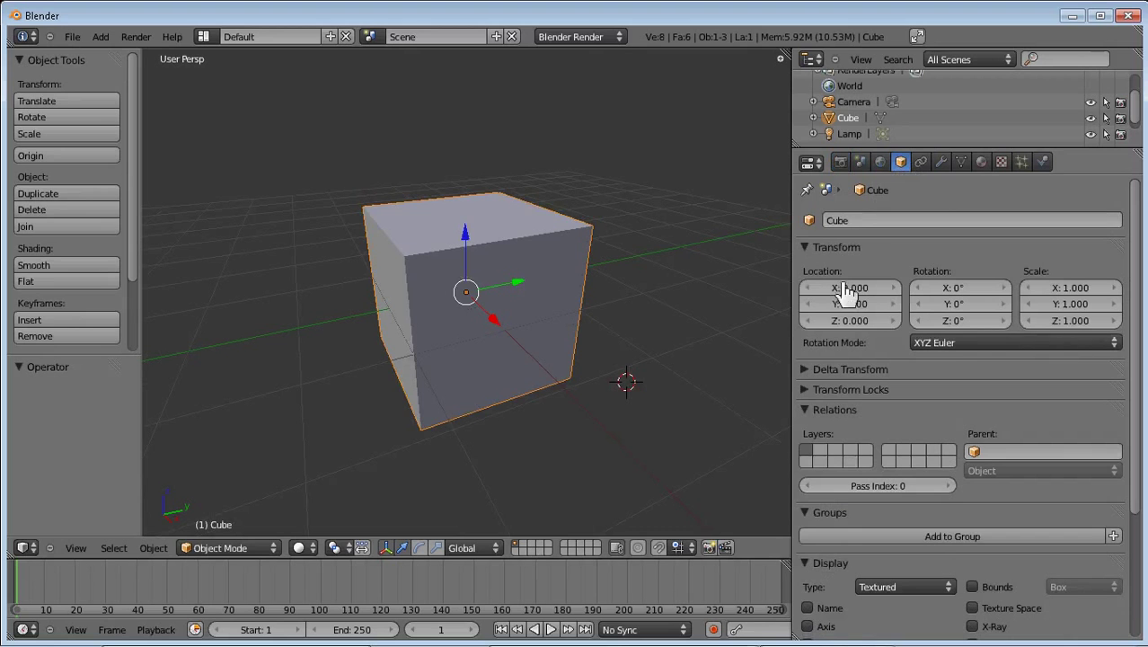
left_click(819, 459)
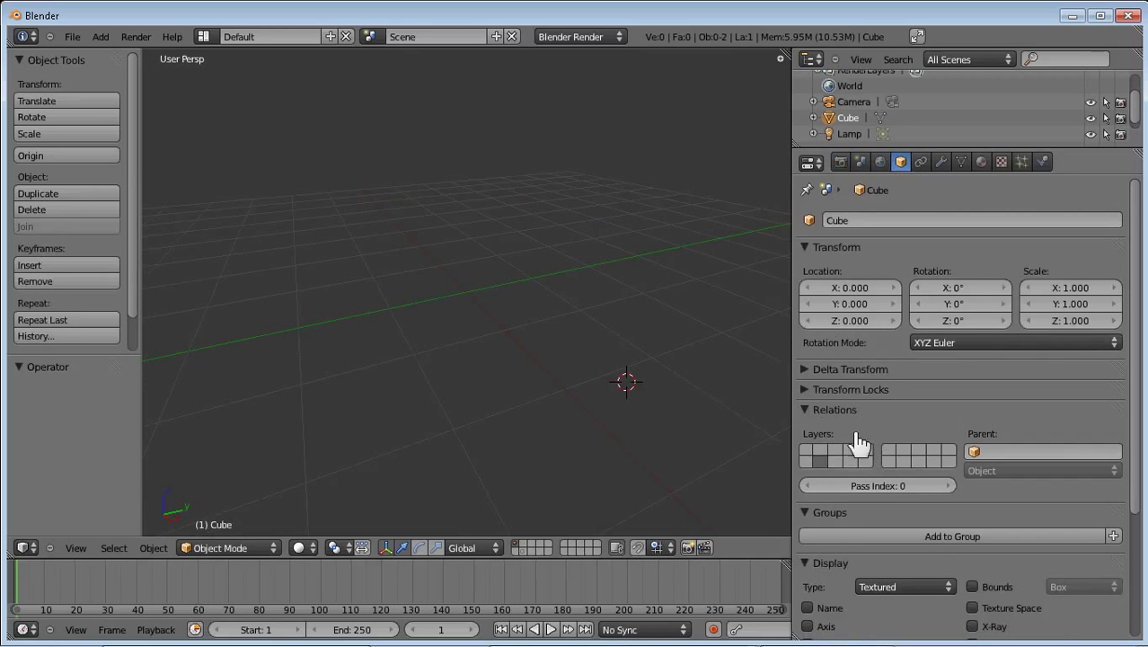
left_click(807, 457)
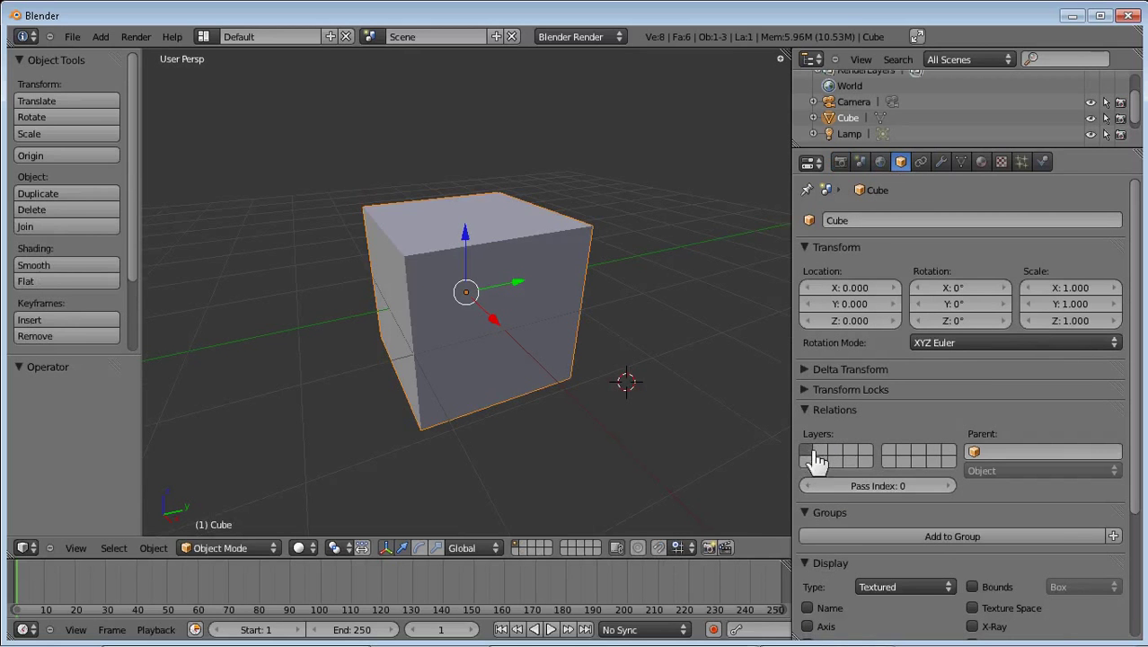
left_click(820, 457, "shift")
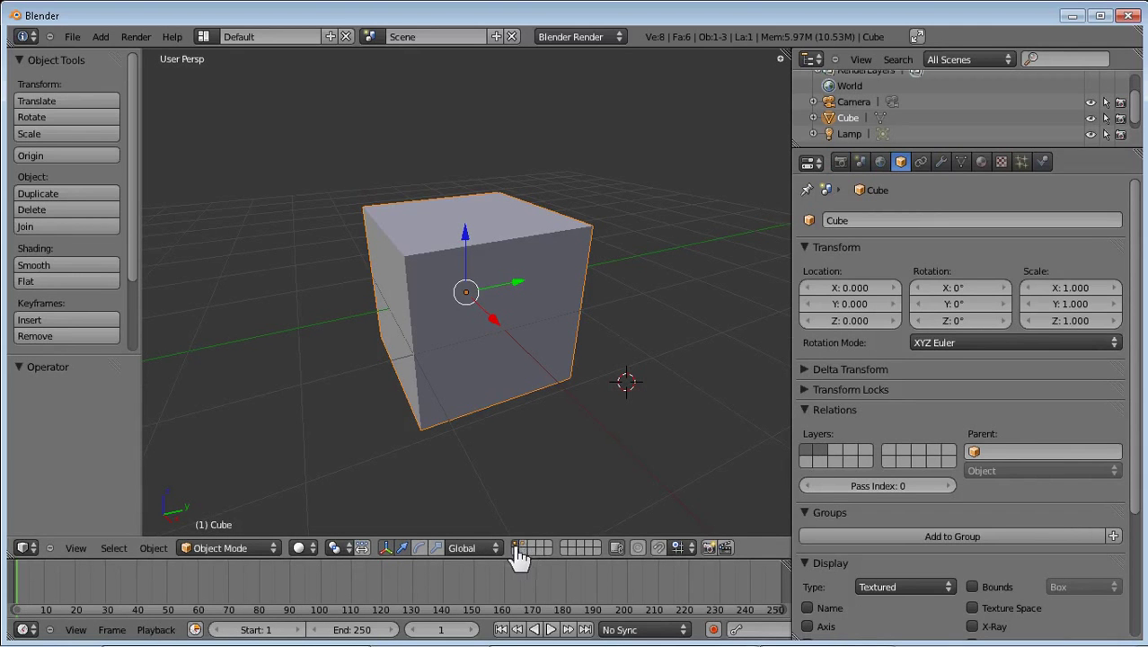
- Insert a keyframe on the cube's Layers setting at frame 1
right_click(837, 460)
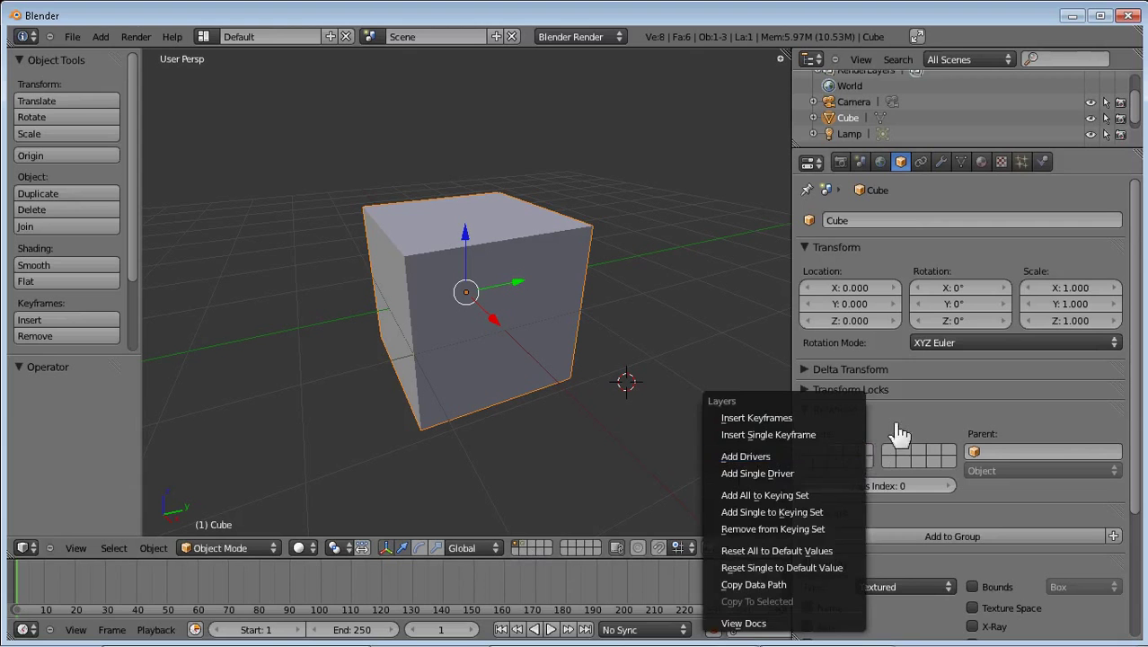
right_click(849, 460)
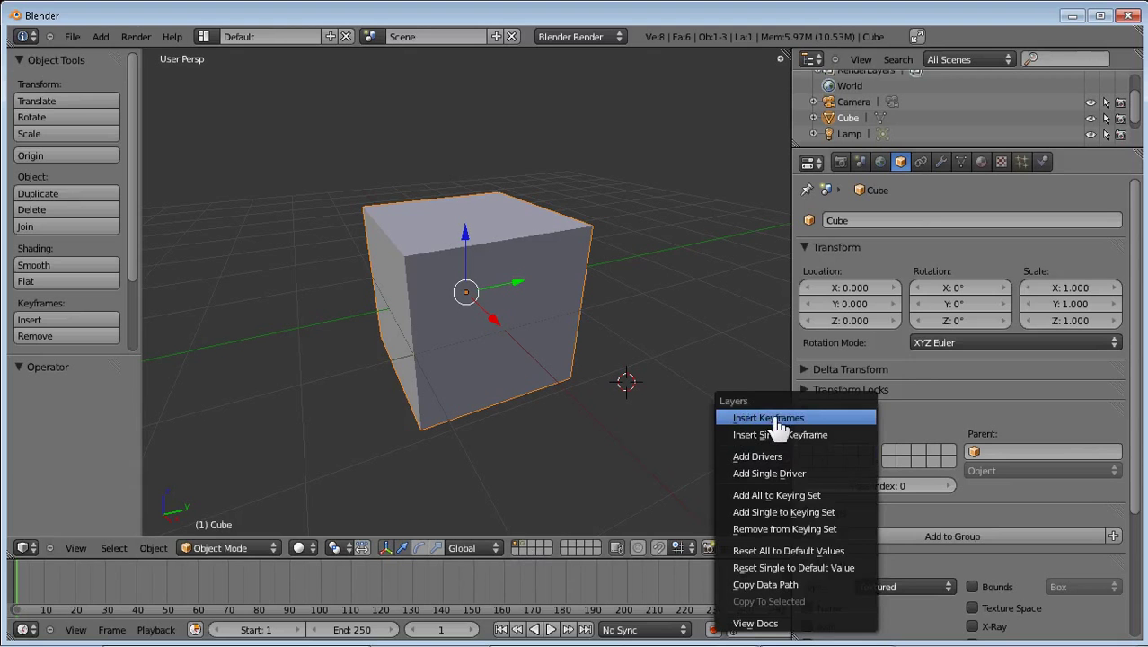
left_click(776, 420)
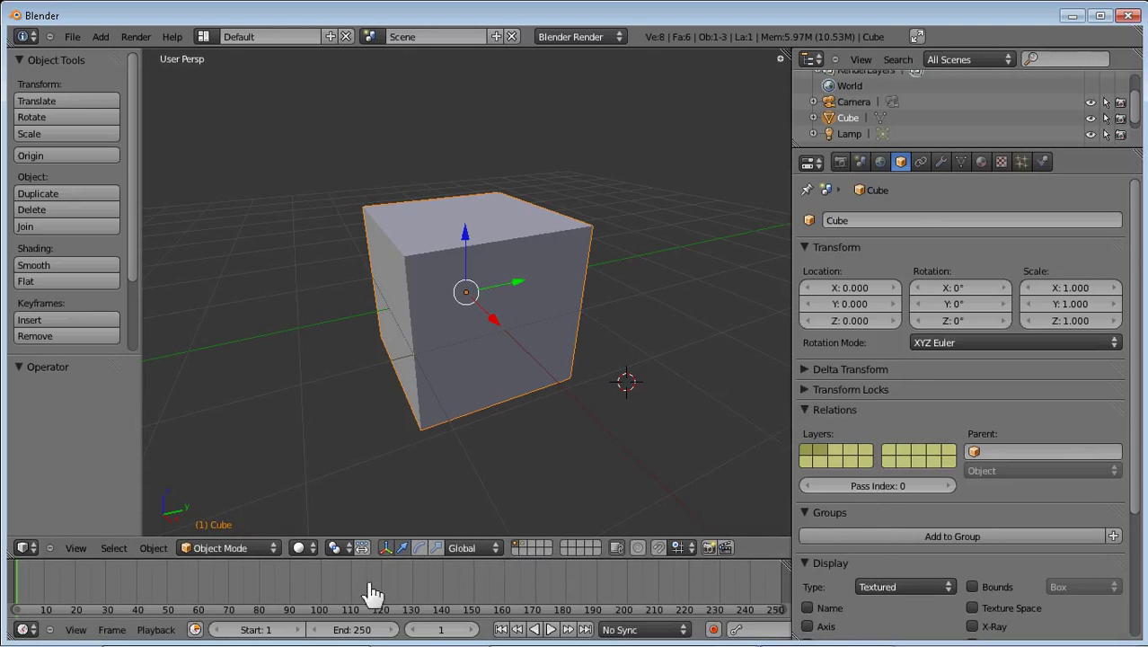
- Move the timeline's current frame to 10
left_click(27, 593)
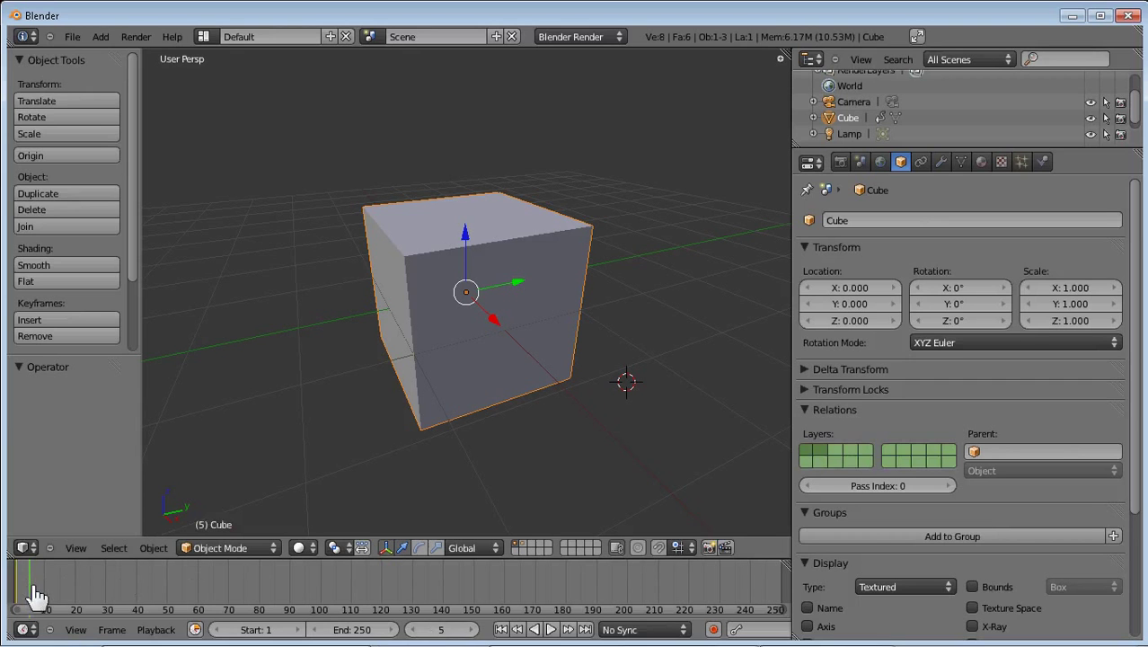
left_click_drag(27, 598, 20, 600)
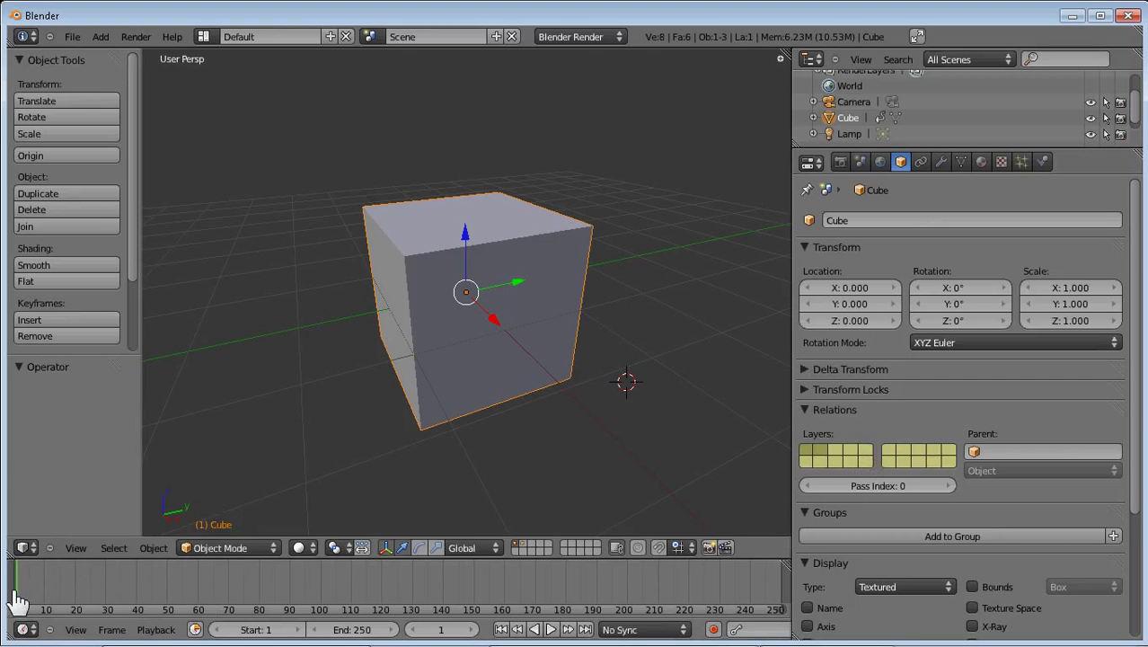
left_click_drag(20, 600, 27, 597)
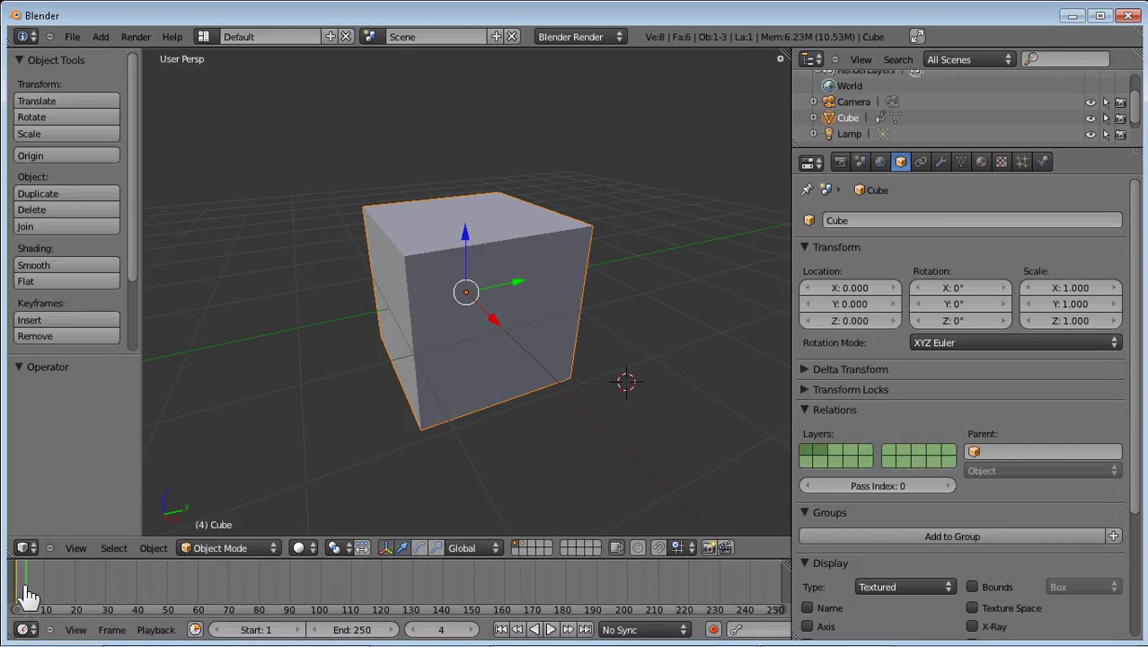
left_click_drag(27, 593, 48, 593)
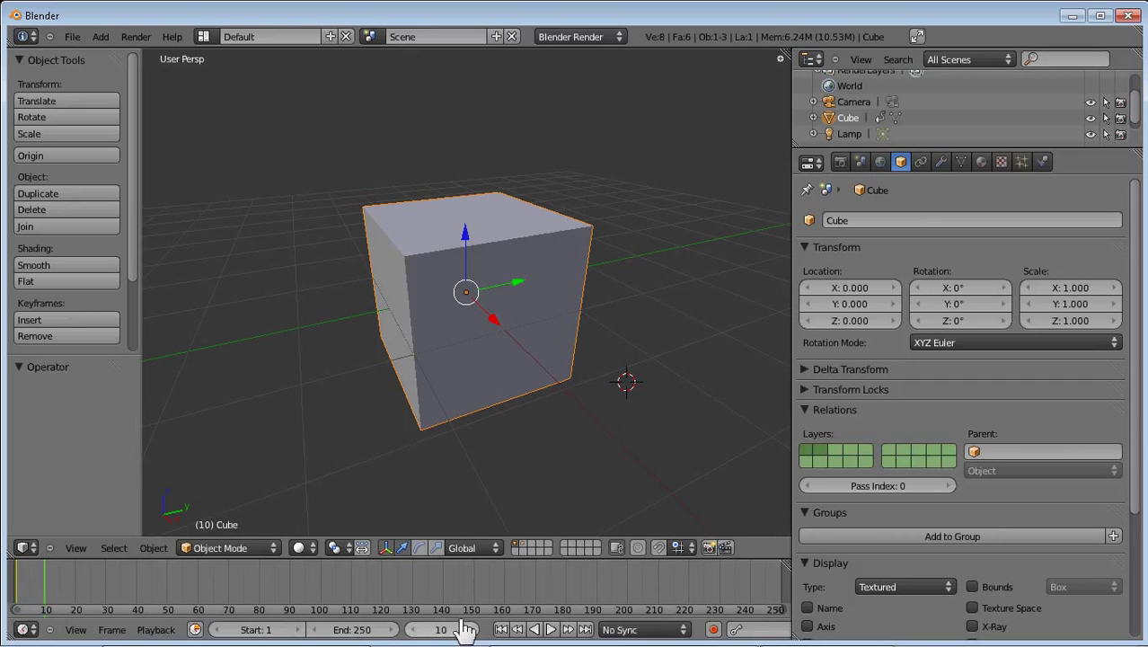
- Put the cube on a hidden layer and keyframe that layer assignment at frame 10
left_click(819, 455)
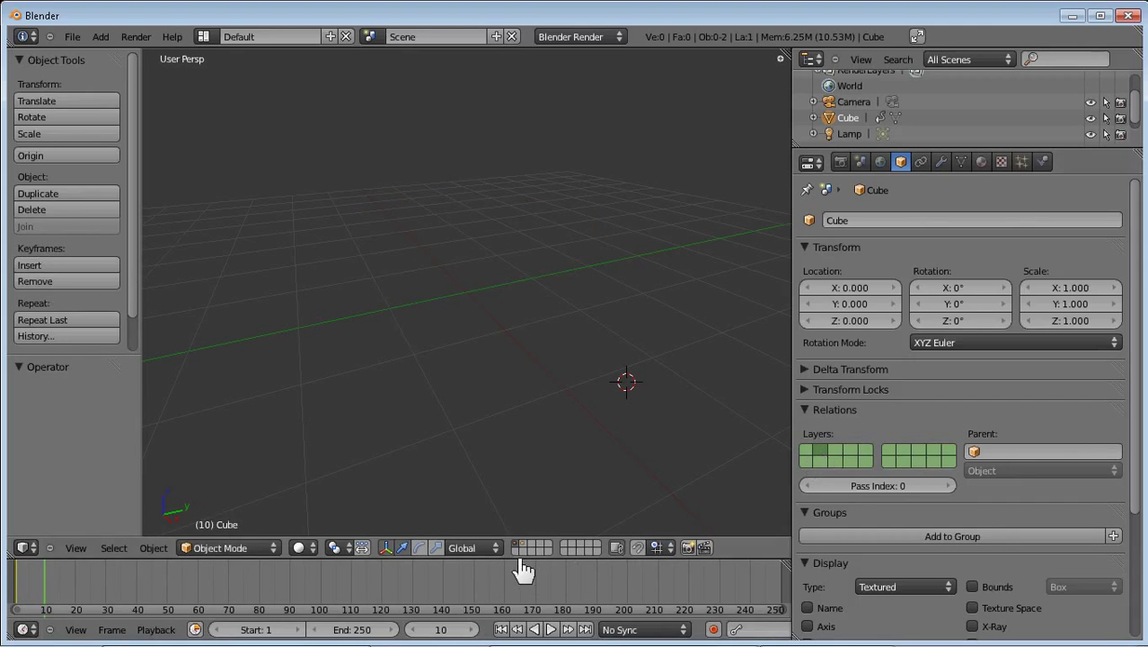
right_click(823, 454)
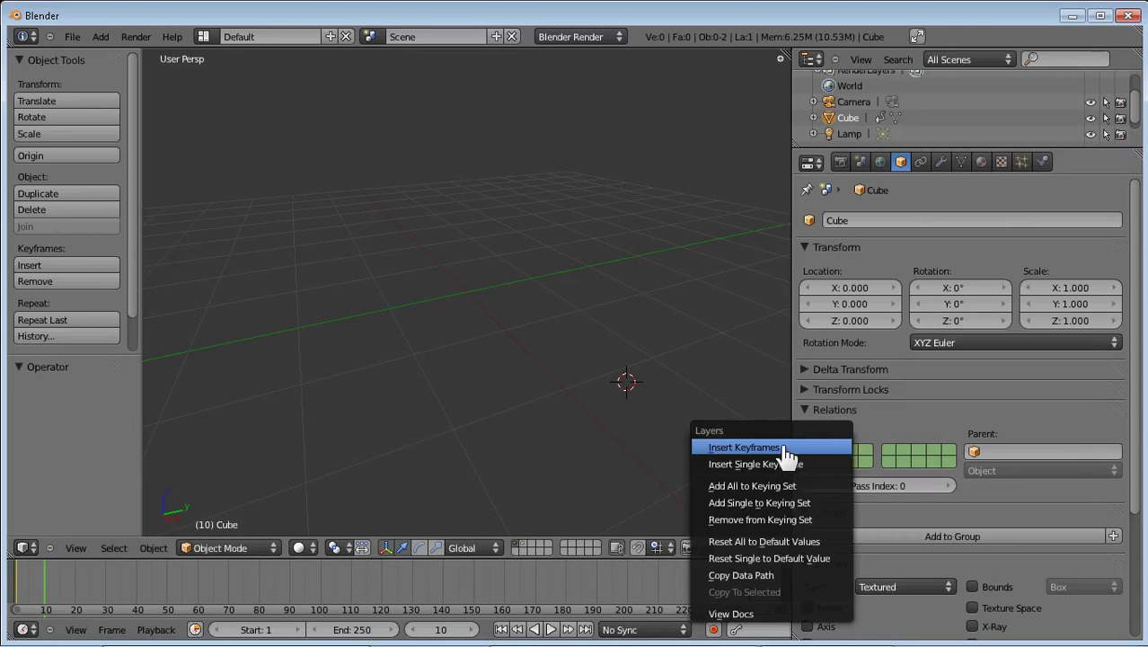
left_click(784, 454)
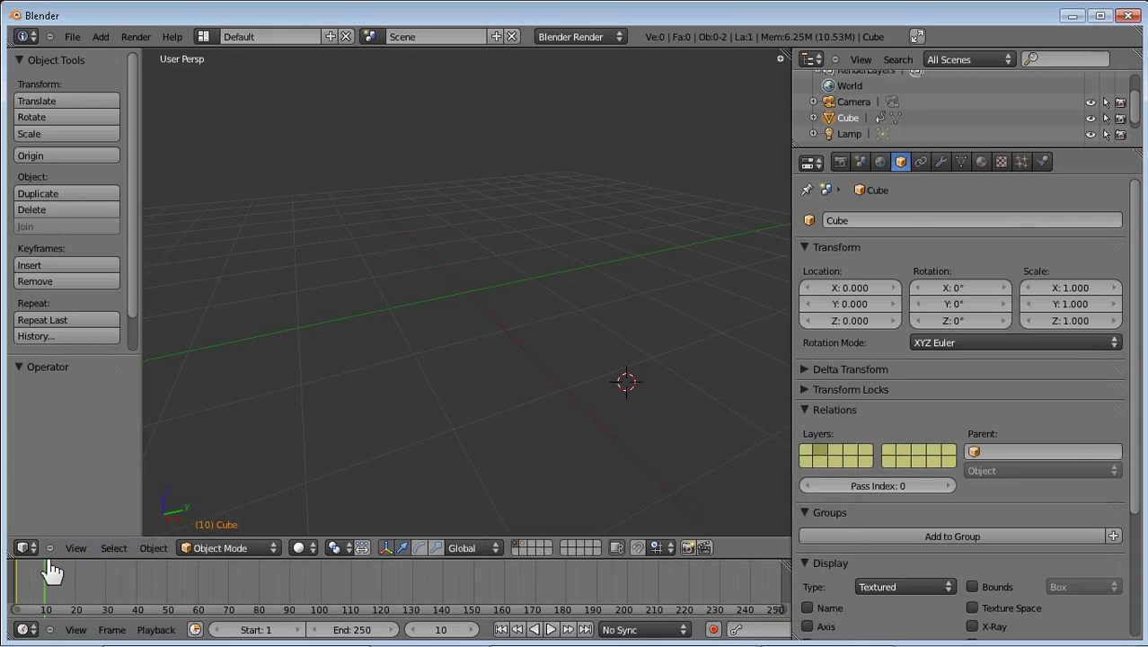
- Scrub through frames 11 and back to 8 to check the cube's visibility
left_click_drag(49, 602, 52, 599)
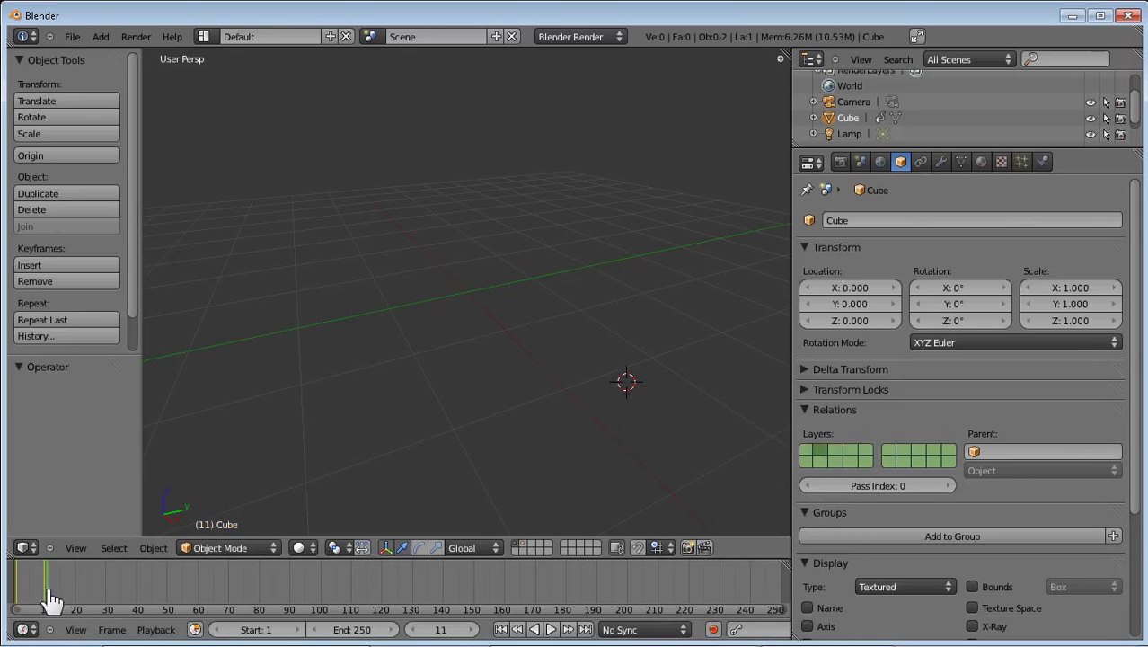
key("Right")
left_click_drag(54, 593, 29, 588)
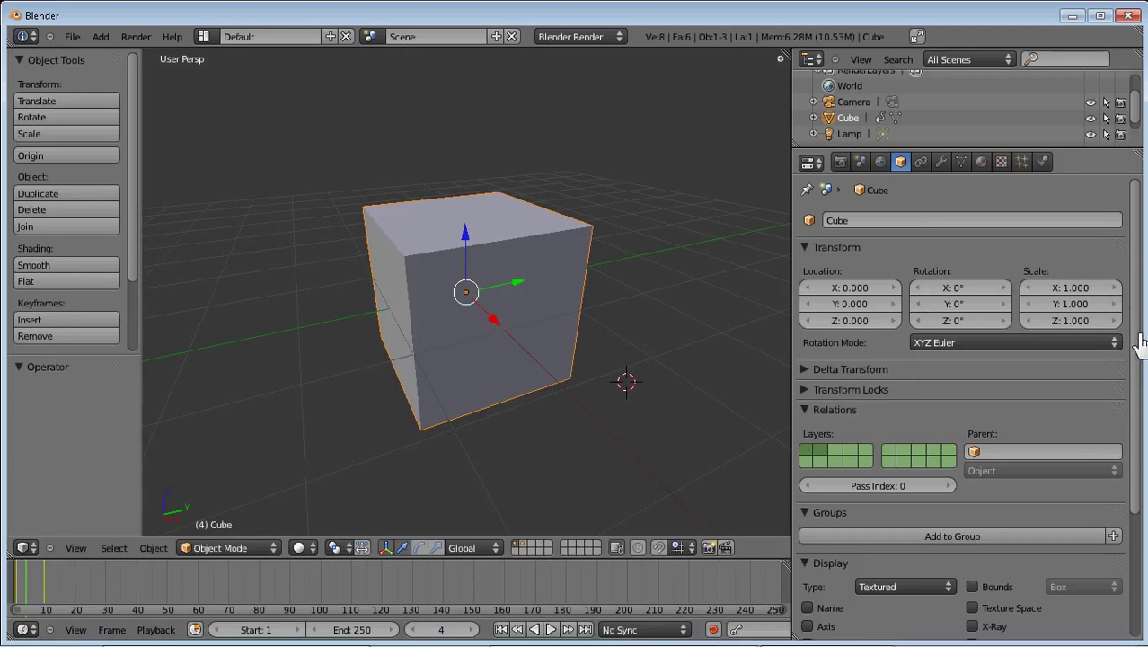
- Inspect the keyframing options for the cube's location and rotation without inserting any
right_click(827, 291)
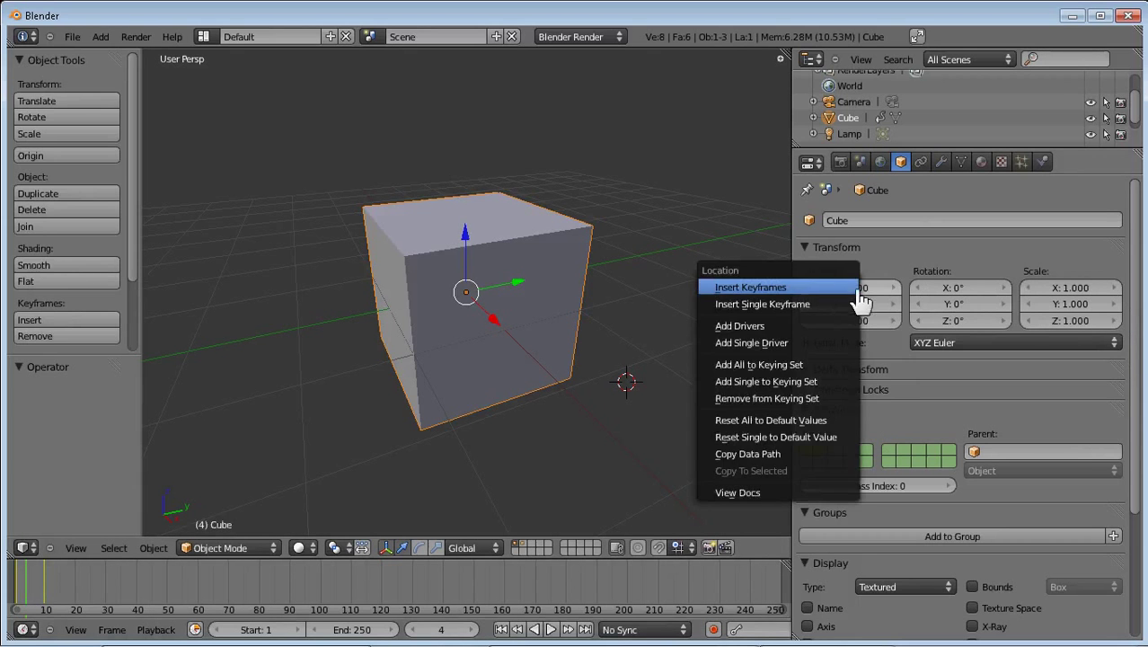
right_click(971, 292)
key("Escape")
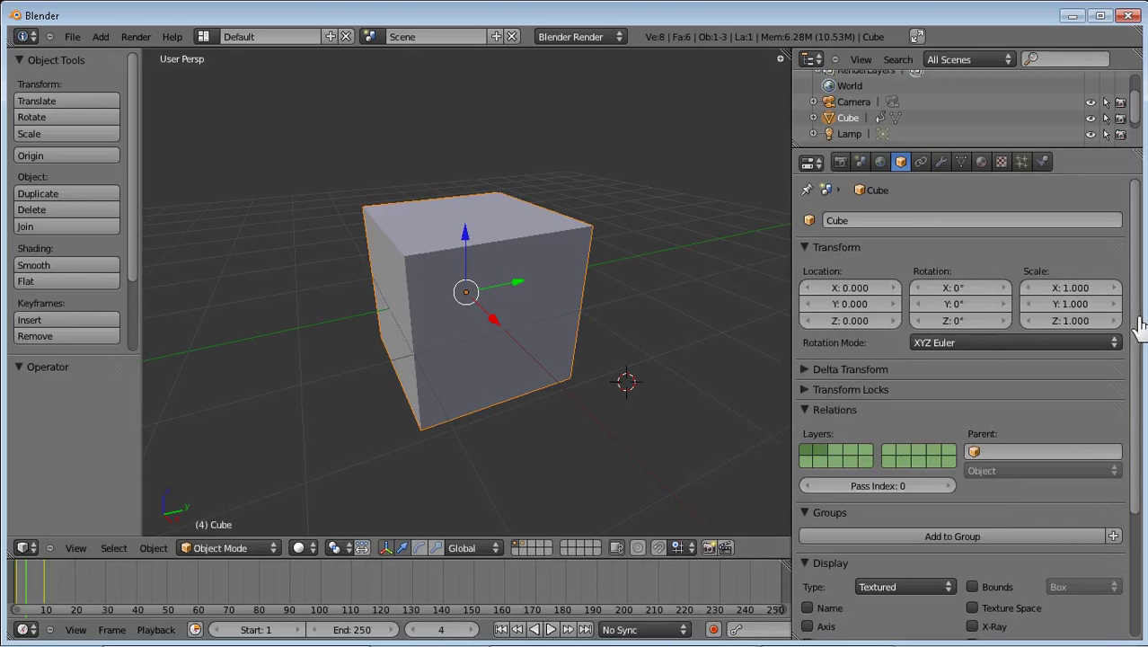
- Add a Copy Rotation constraint to the cube
left_click(921, 161)
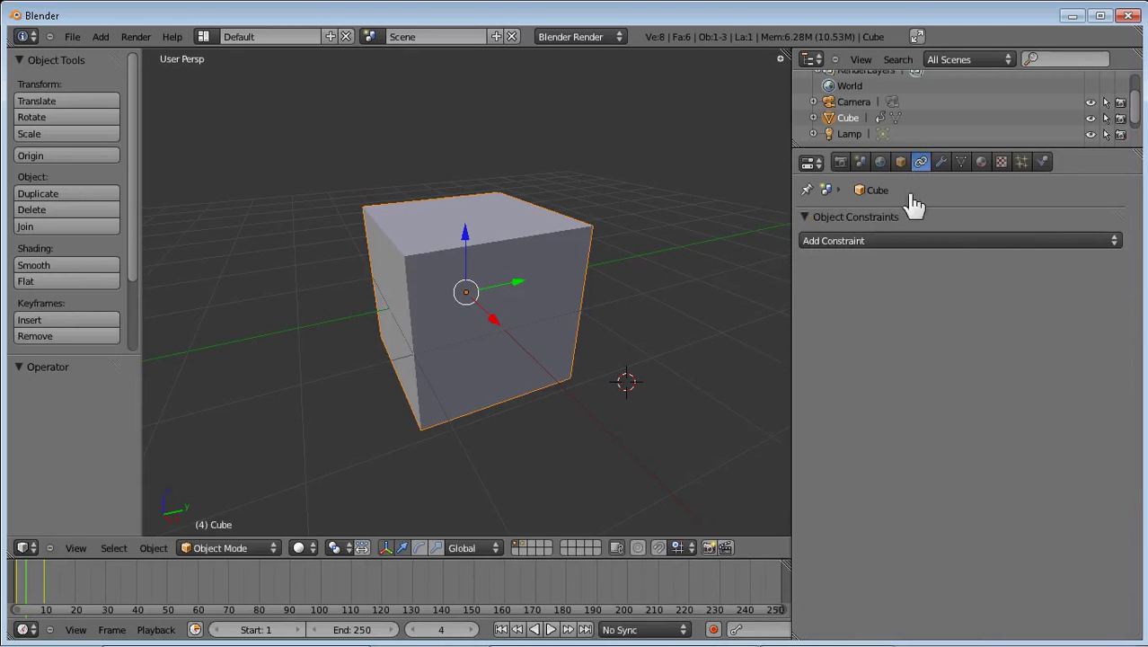
left_click(1105, 241)
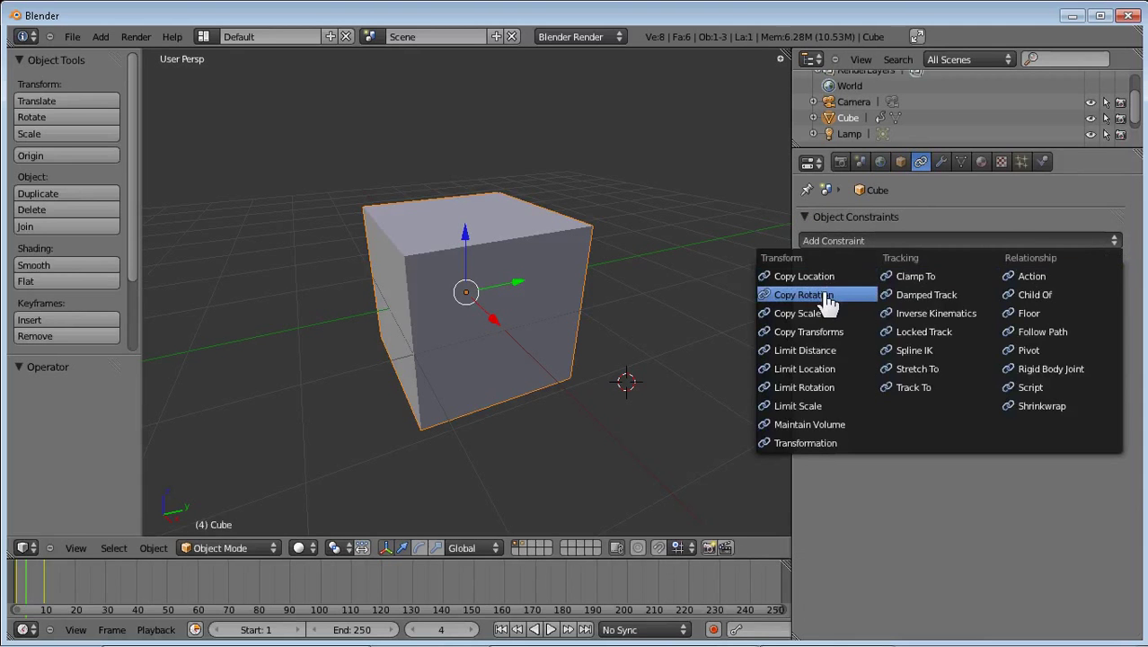
left_click(822, 296)
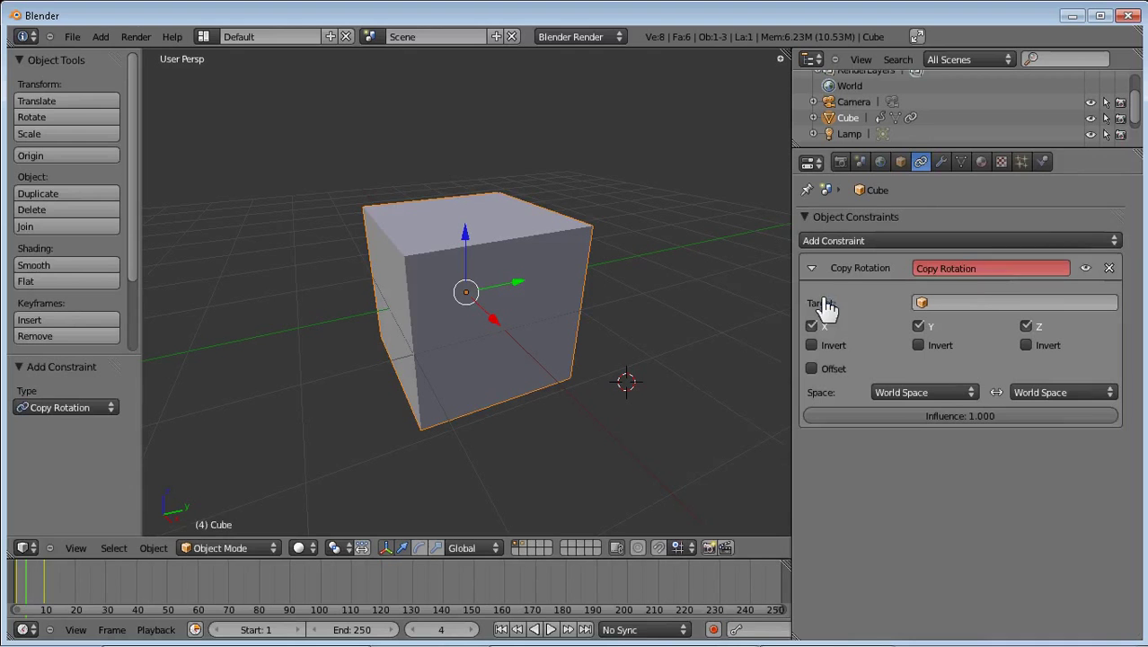
- Check keyframe options on the Invert X/Y/Z and Space settings, then delete the constraint
right_click(811, 356)
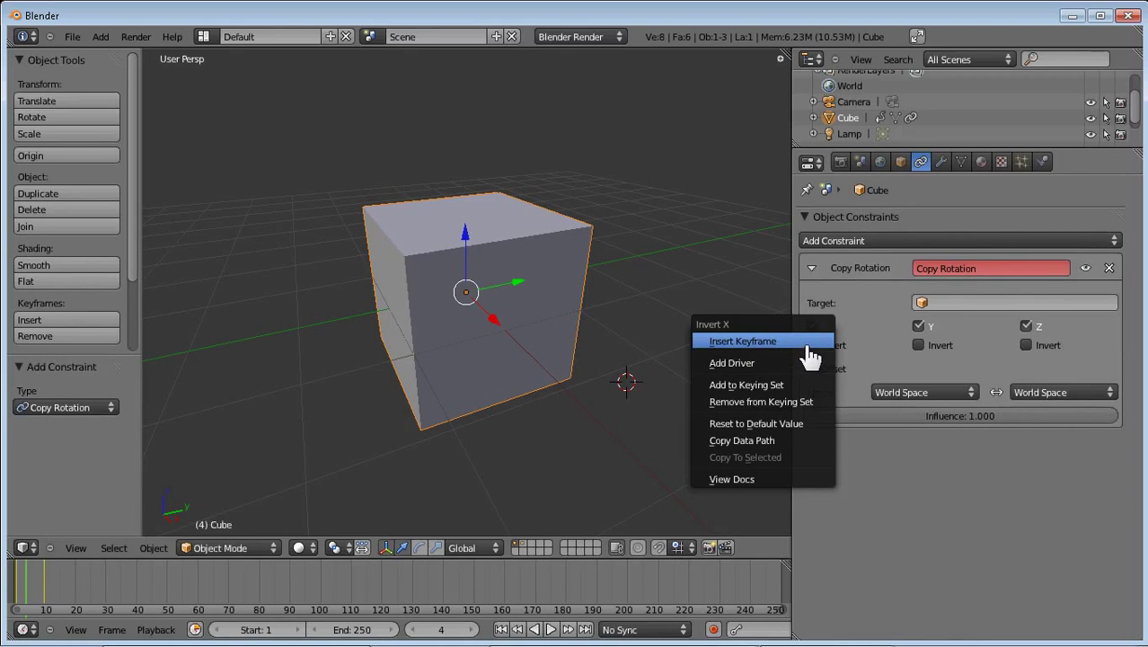
right_click(925, 356)
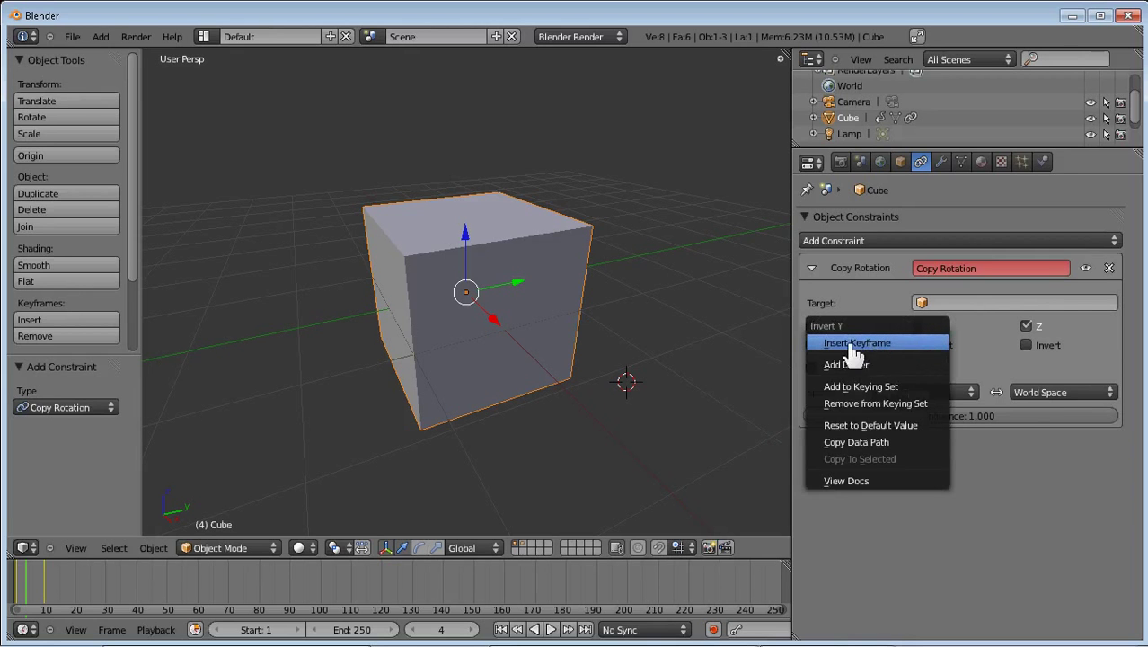
right_click(1032, 351)
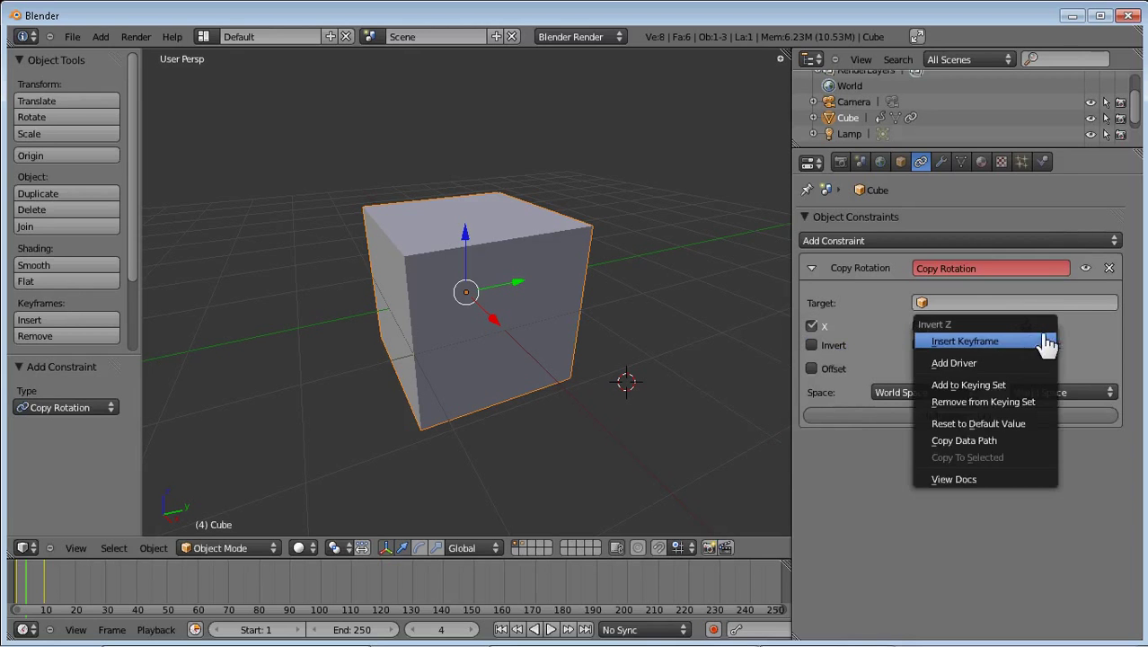
right_click(1047, 409)
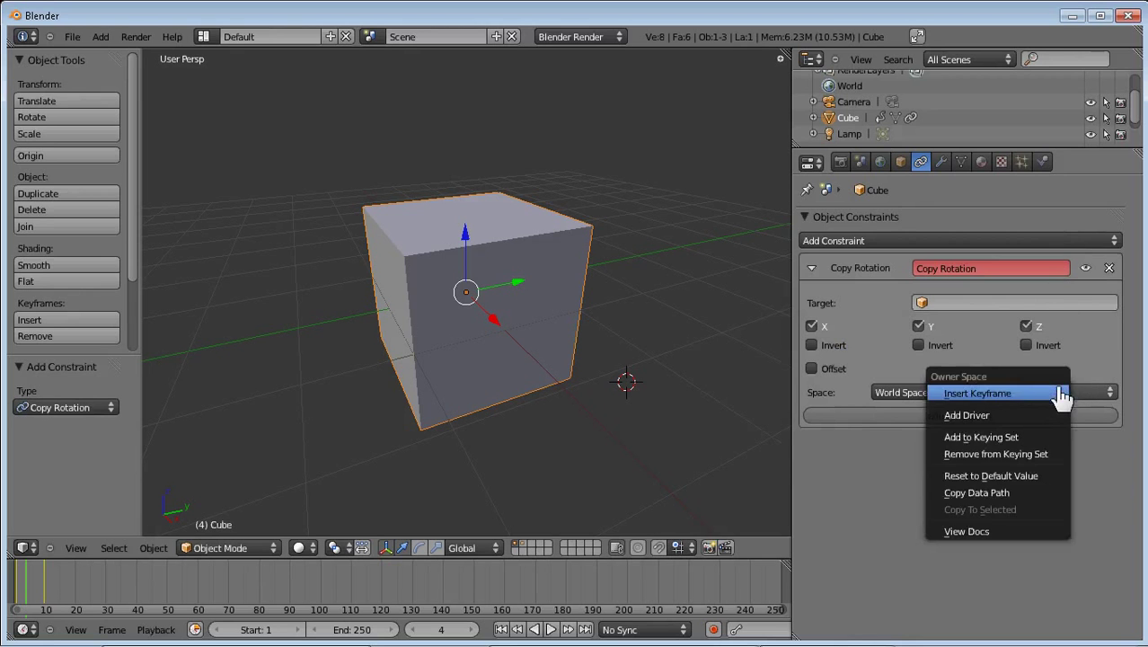
left_click(1111, 269)
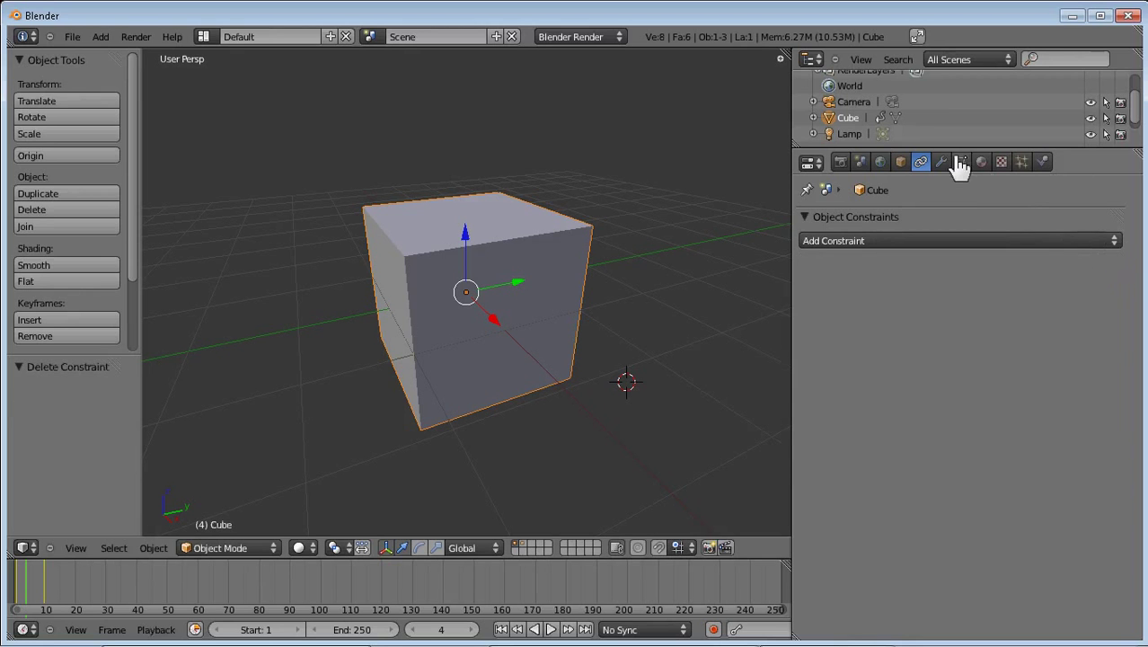
- Add a Bevel modifier to the cube from the Modifiers tab, giving width 0.1000
left_click(942, 164)
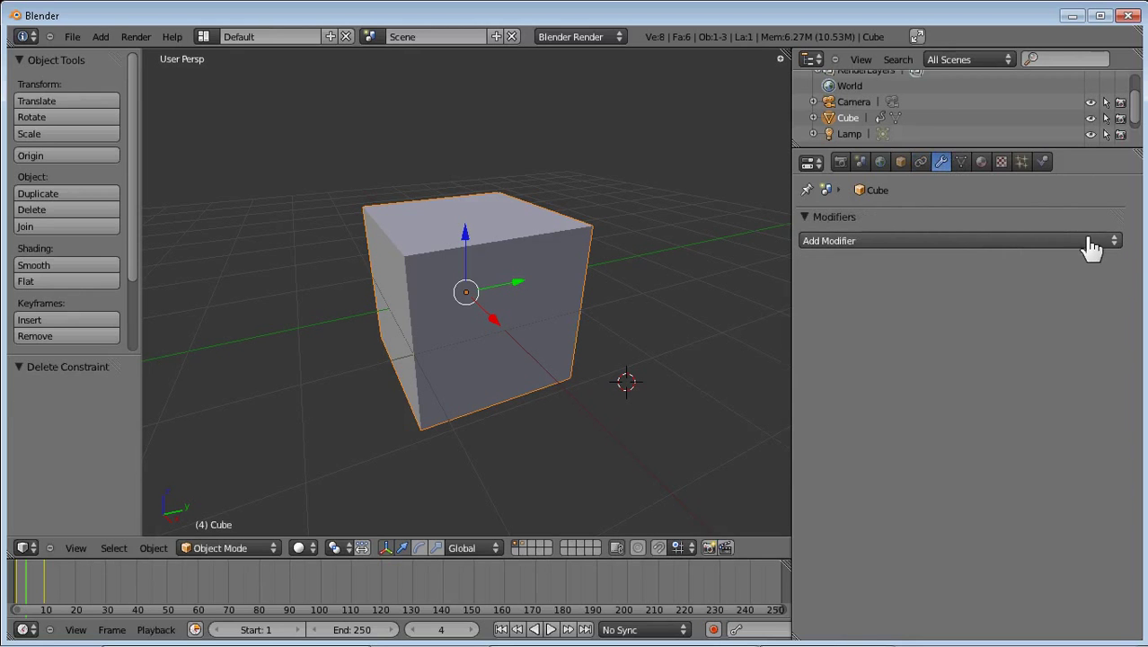
left_click(1109, 241)
left_click(796, 295)
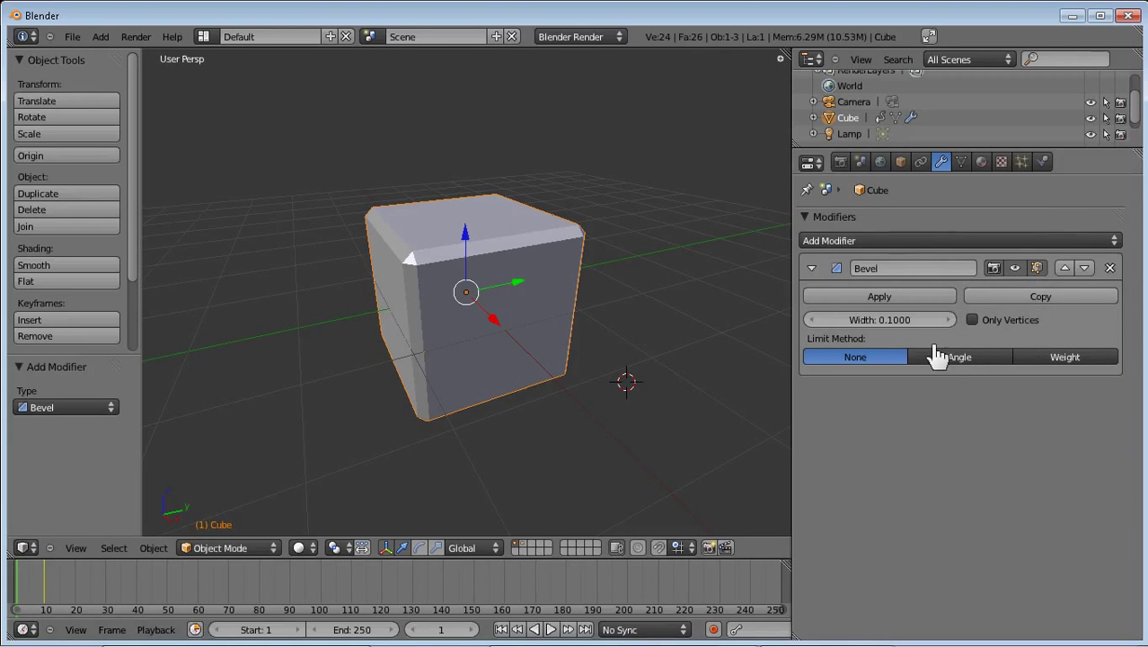
- Keyframe bevel width 0.1000 at frame 1, then raise it to about 0.39 at frame 5
right_click(897, 329)
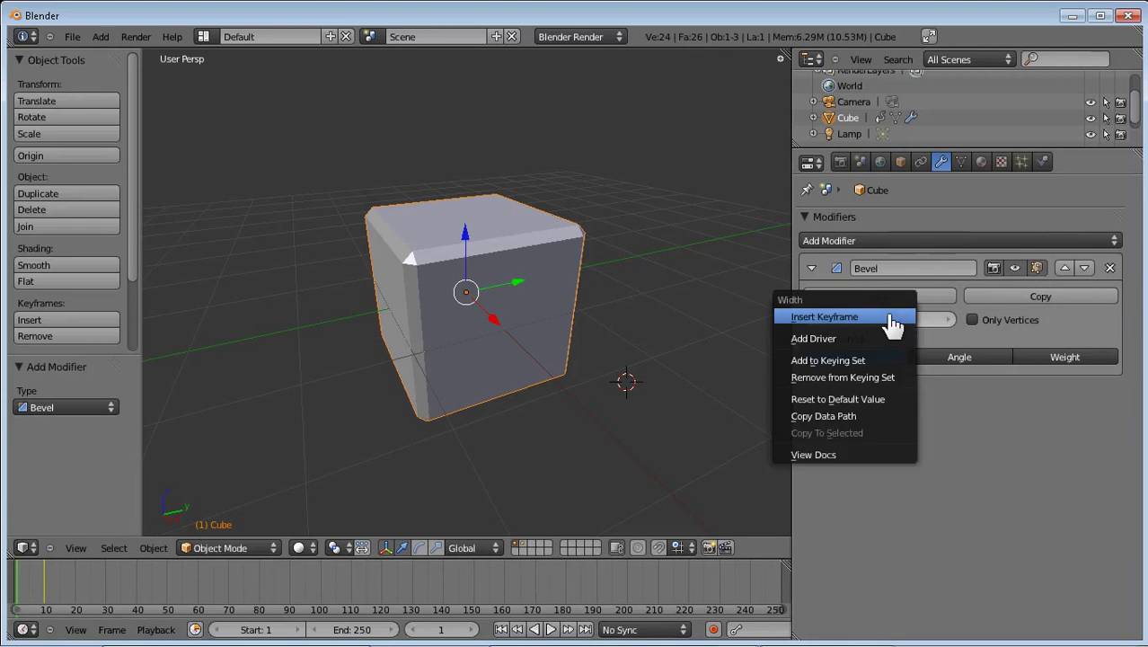
left_click(846, 322)
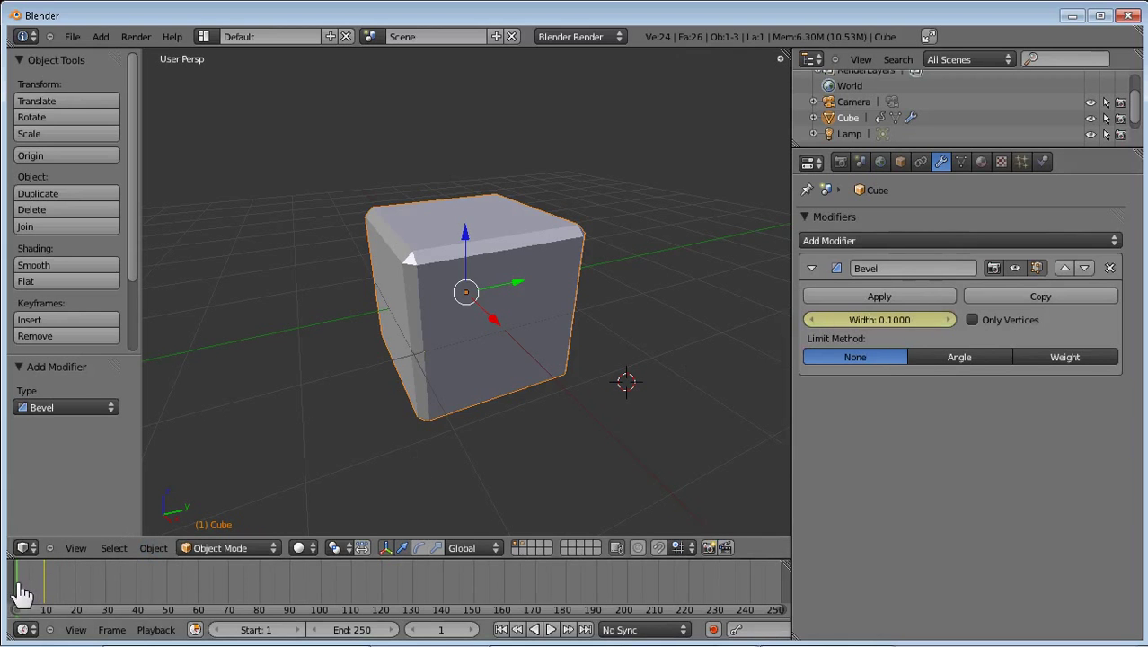
left_click_drag(21, 593, 32, 593)
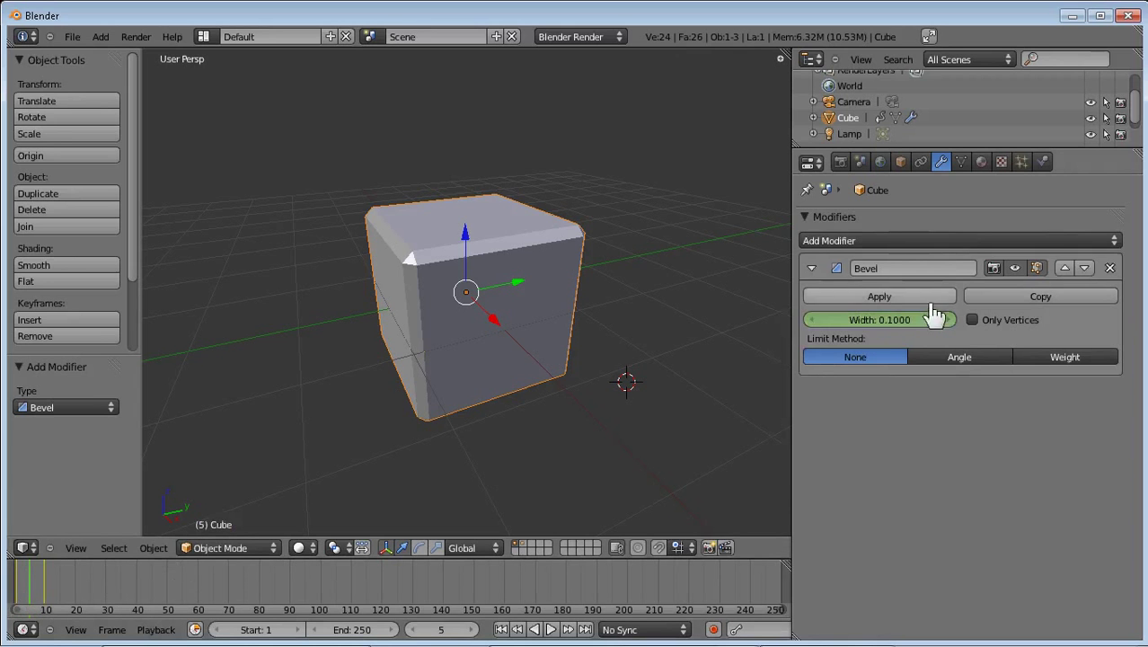
left_click_drag(879, 329, 1134, 321)
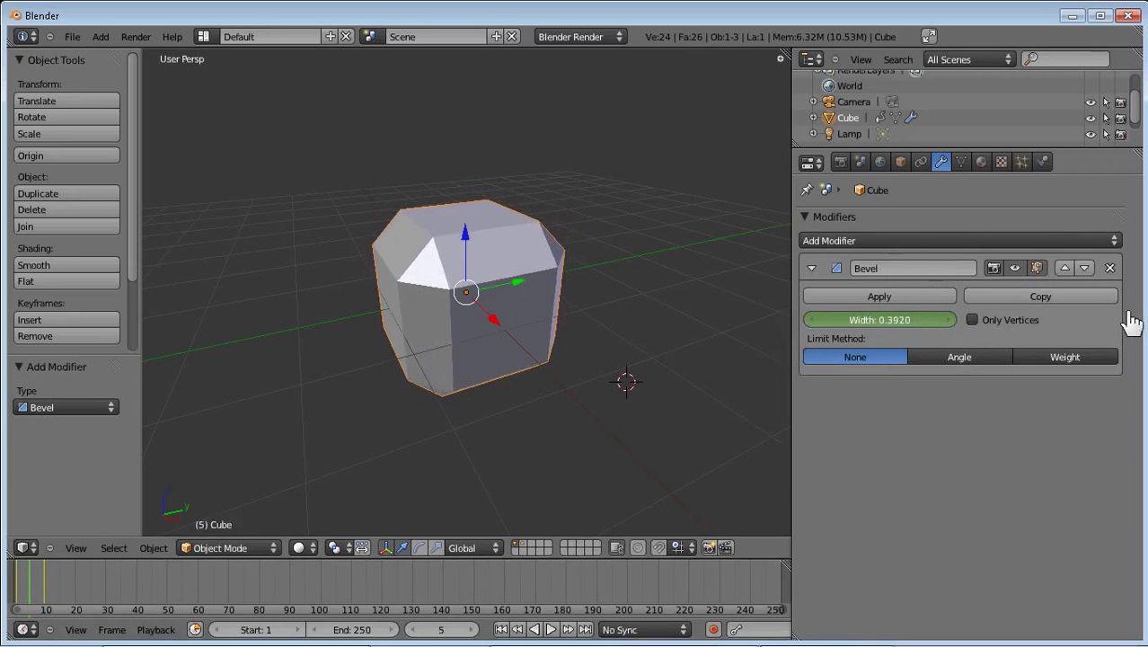
- Keyframe the 0.3940 bevel width at frame 5 and scrub back to preview it
right_click(884, 329)
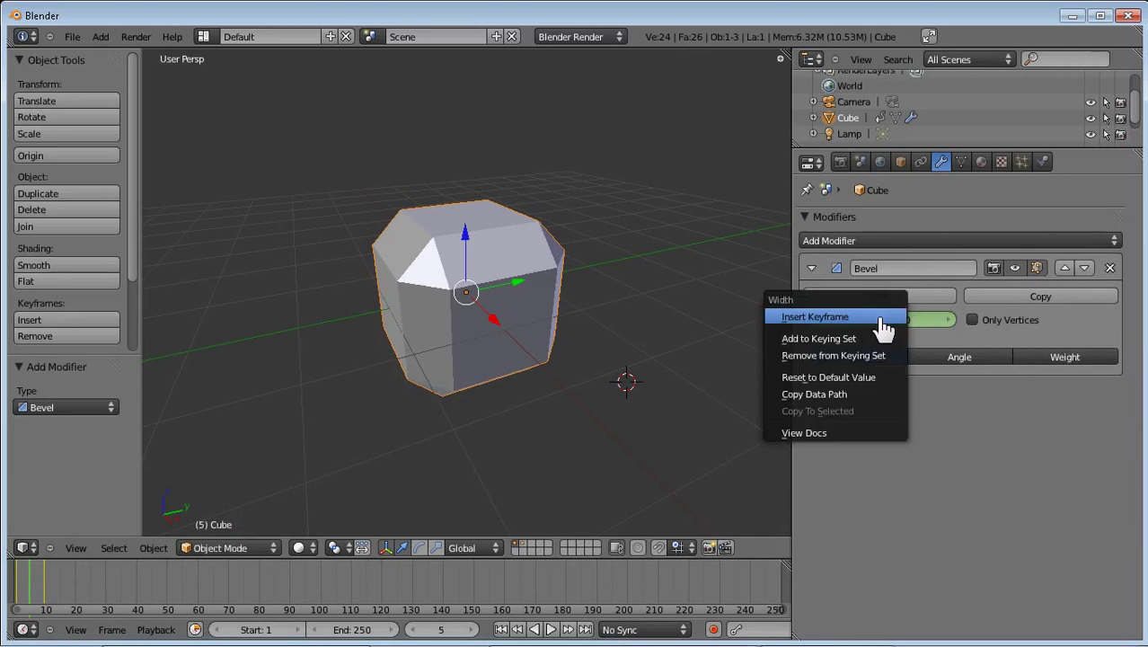
left_click(870, 320)
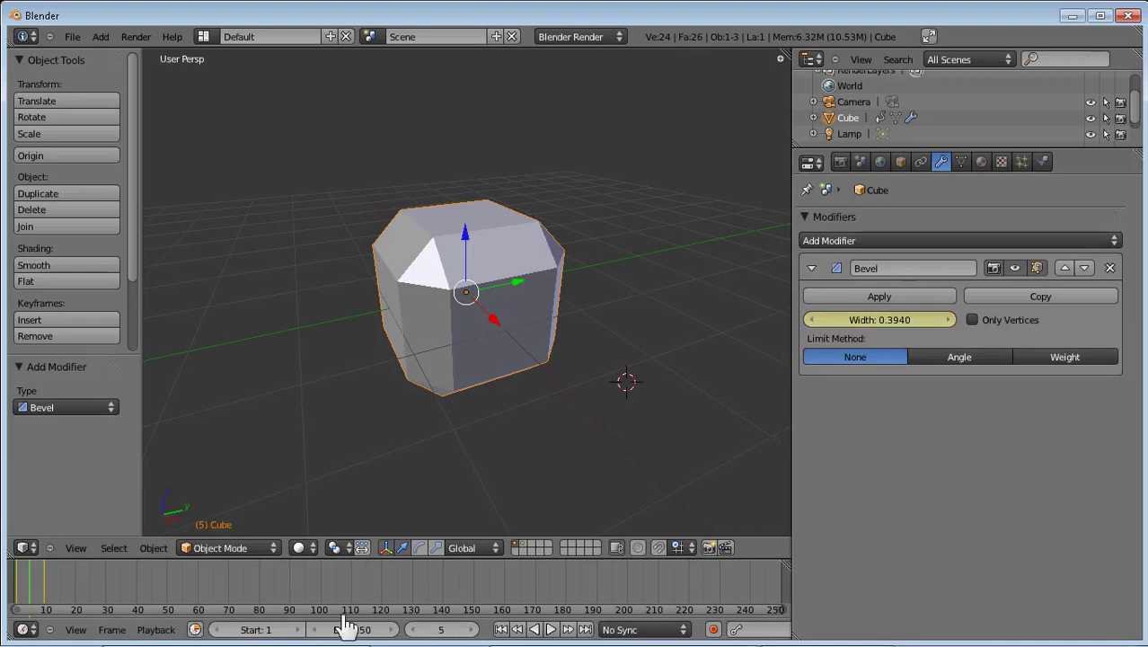
left_click(26, 593)
mouse_move(27, 593)
left_mouse_down()
mouse_move(42, 593)
mouse_move(21, 591)
mouse_move(31, 591)
left_mouse_up()
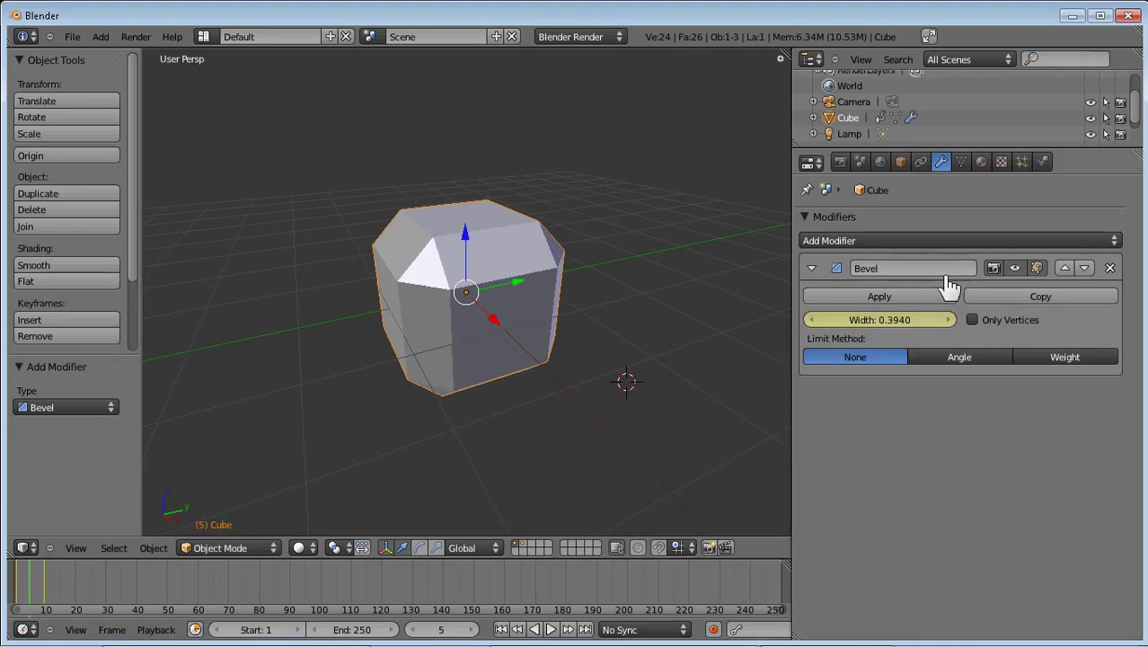
- Open the cube's Material properties and bring the material type buttons into view
left_click(959, 163)
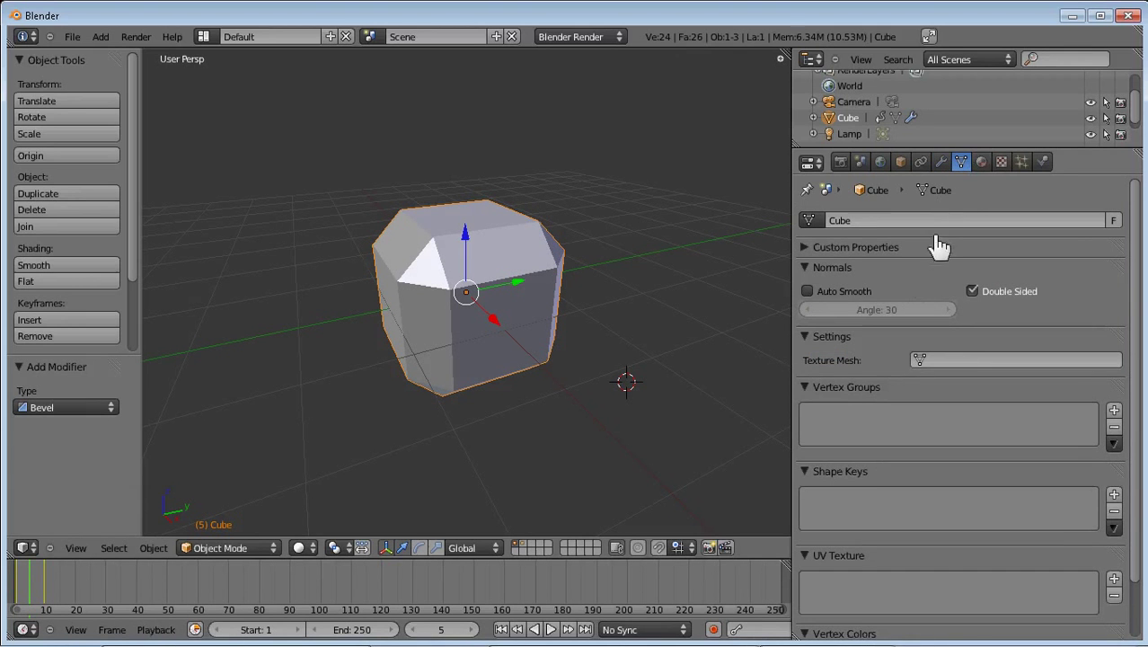
left_click(981, 162)
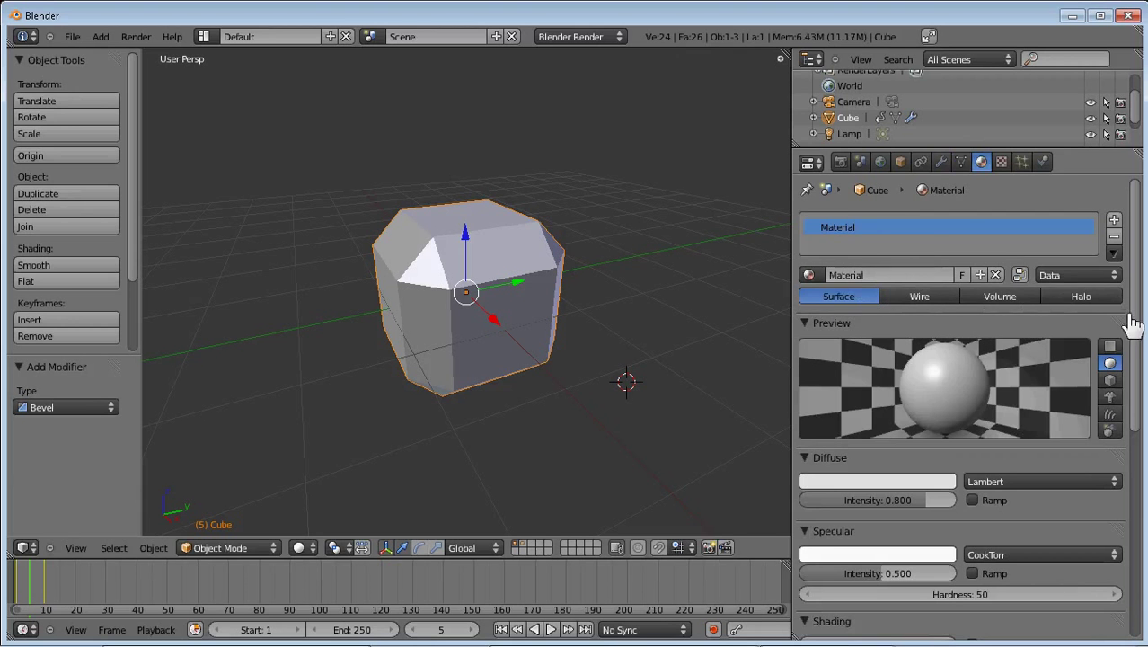
left_click_drag(1134, 346, 1129, 503)
right_click(898, 254)
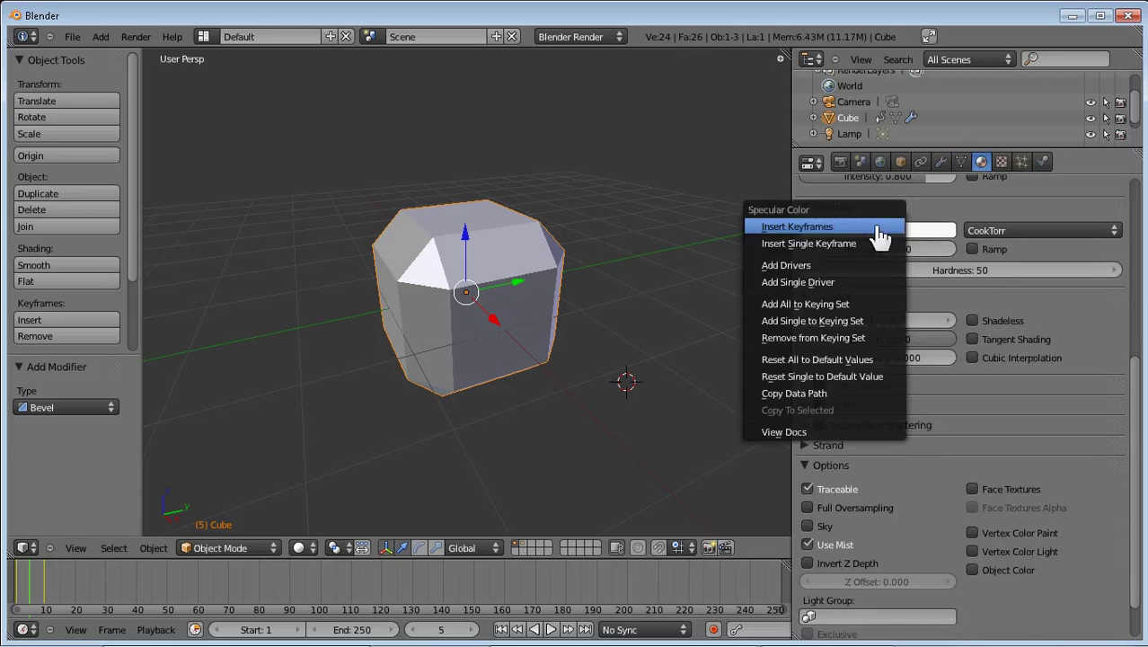
scroll(1138, 431, "up", 1)
scroll(1138, 431, "up", 8)
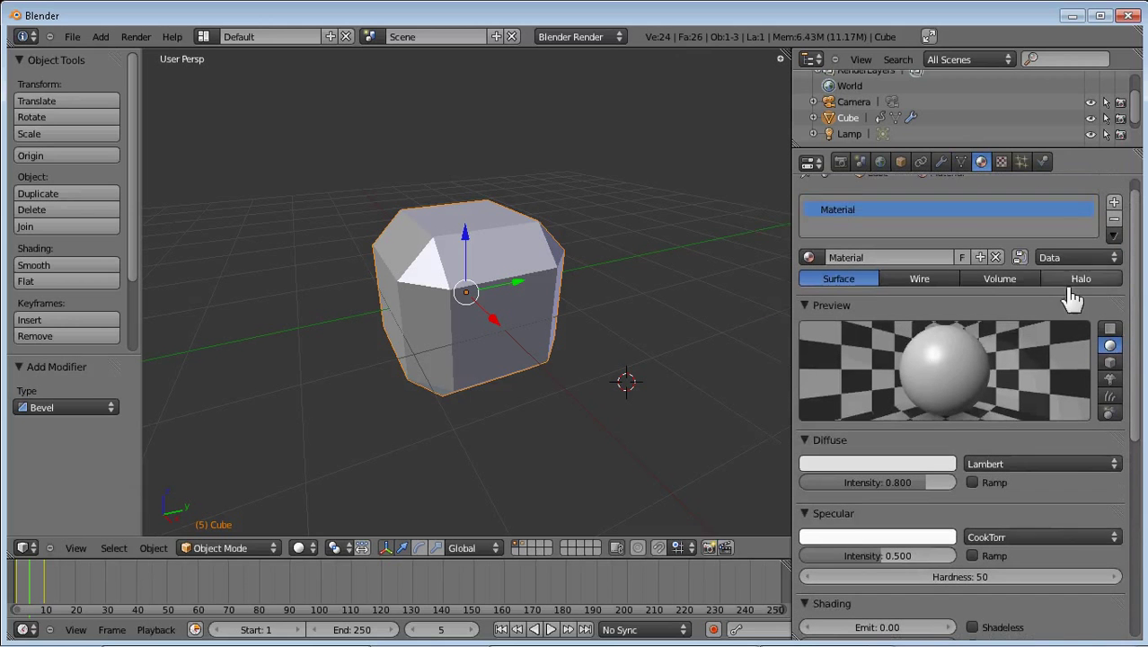
scroll(1140, 278, "up", 1)
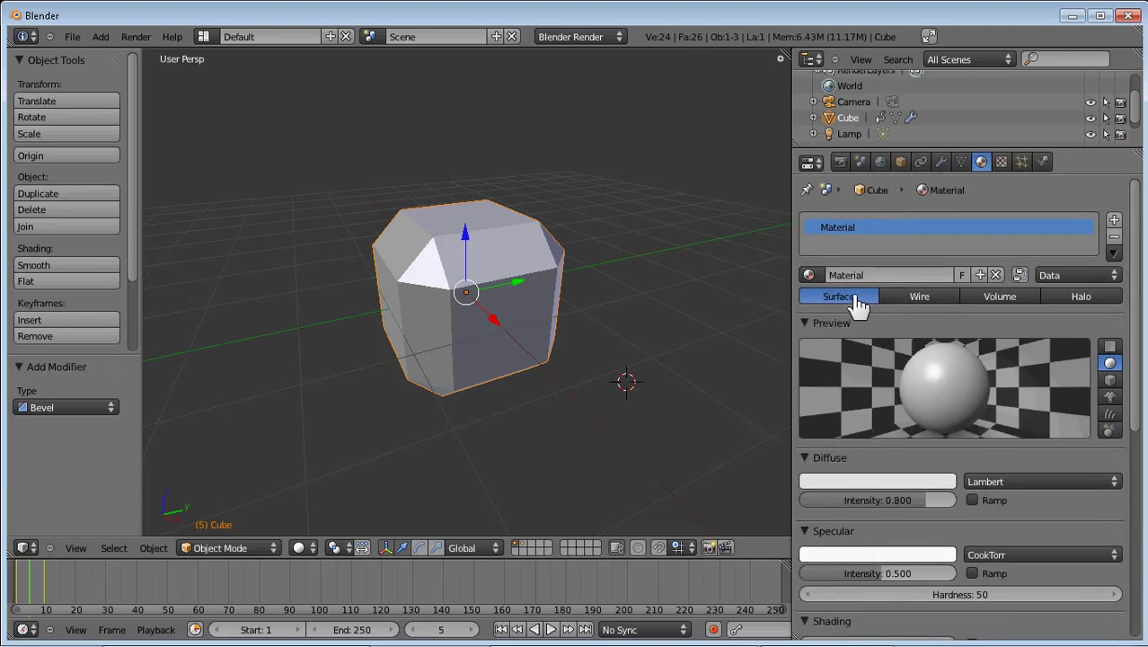
- Keyframe the Surface material type at frame 5, then choose Halo at frame 7
right_click(858, 305)
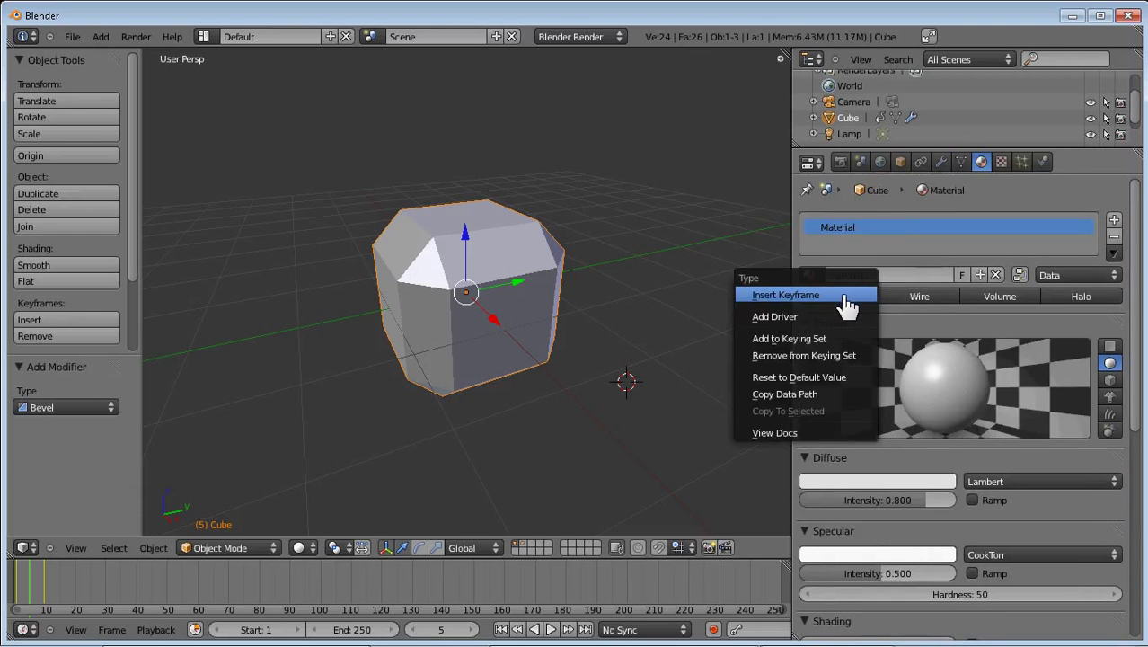
left_click(845, 299)
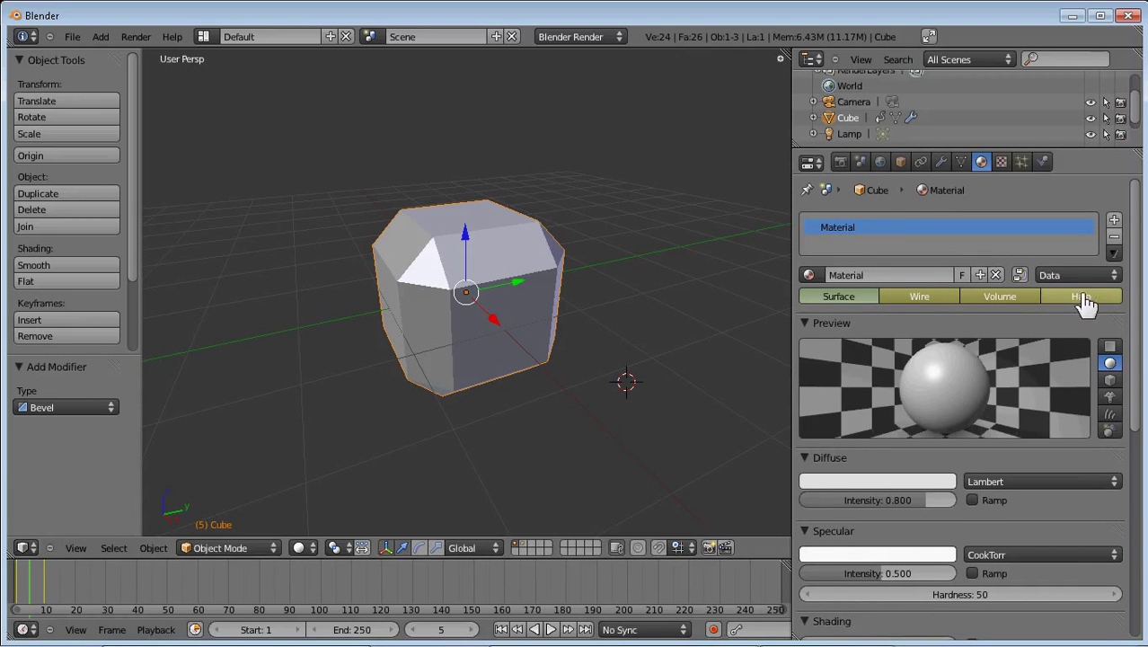
left_click_drag(30, 602, 41, 602)
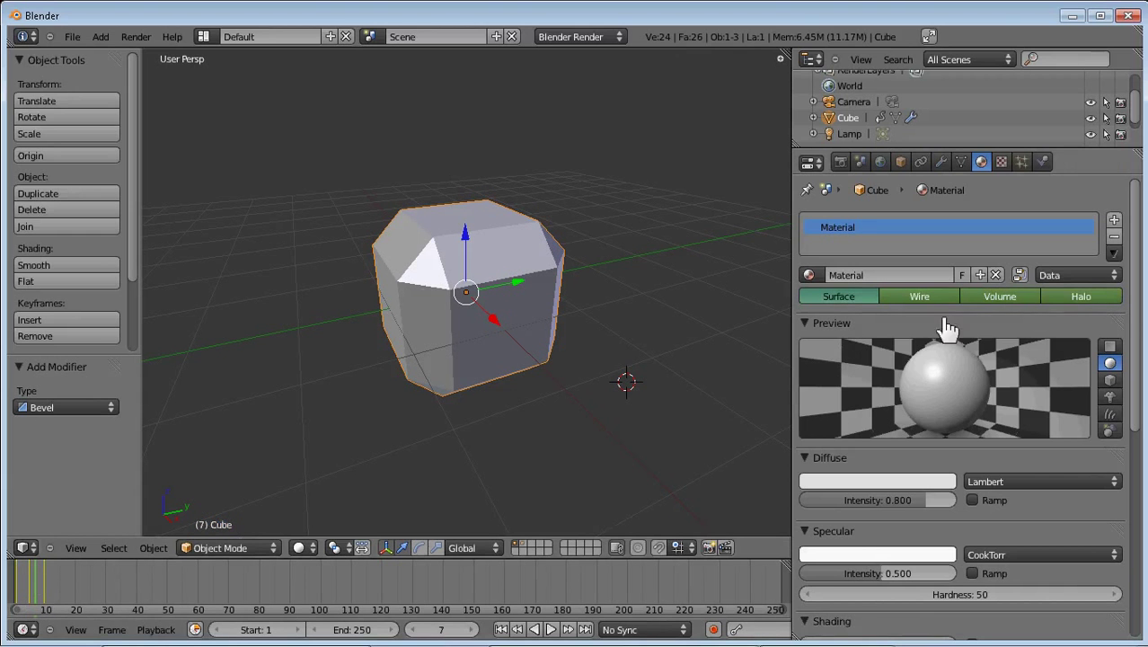
left_click(1092, 304)
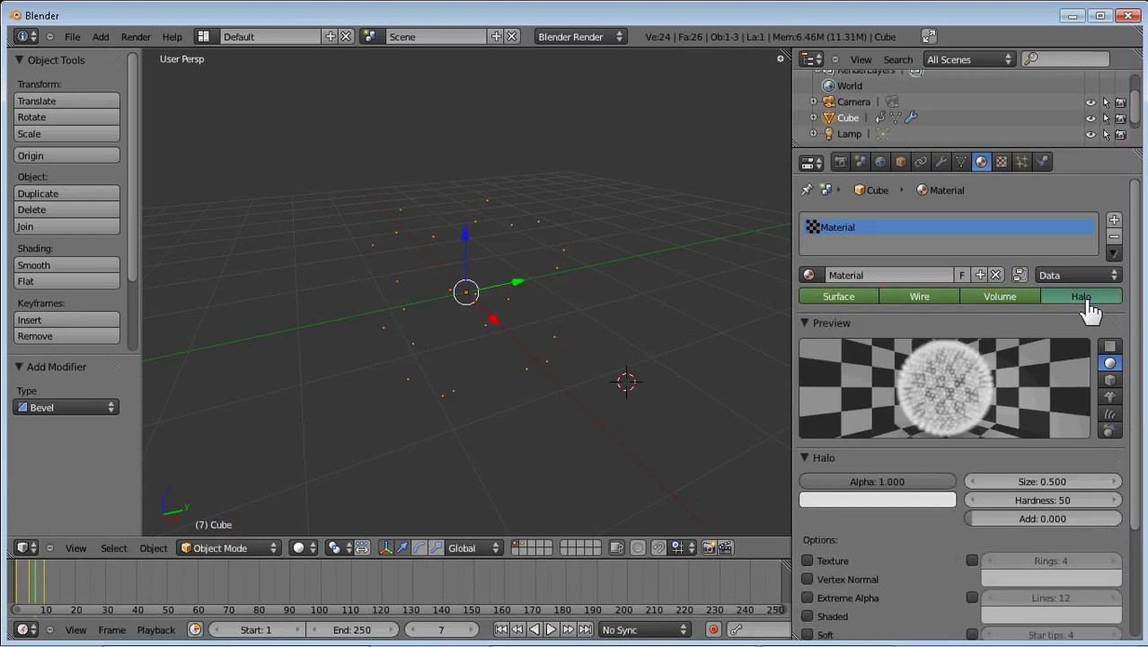
- Insert a keyframe on the Halo material type at frame 7 and scrub back to frame 1
right_click(1096, 303)
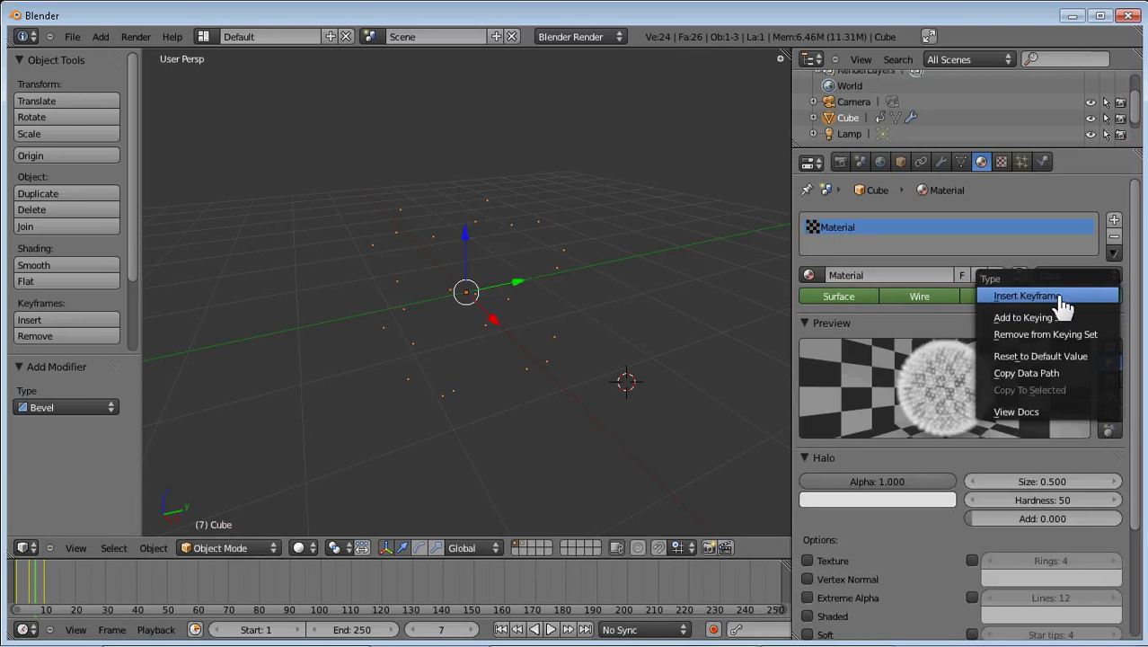
left_click(1024, 296)
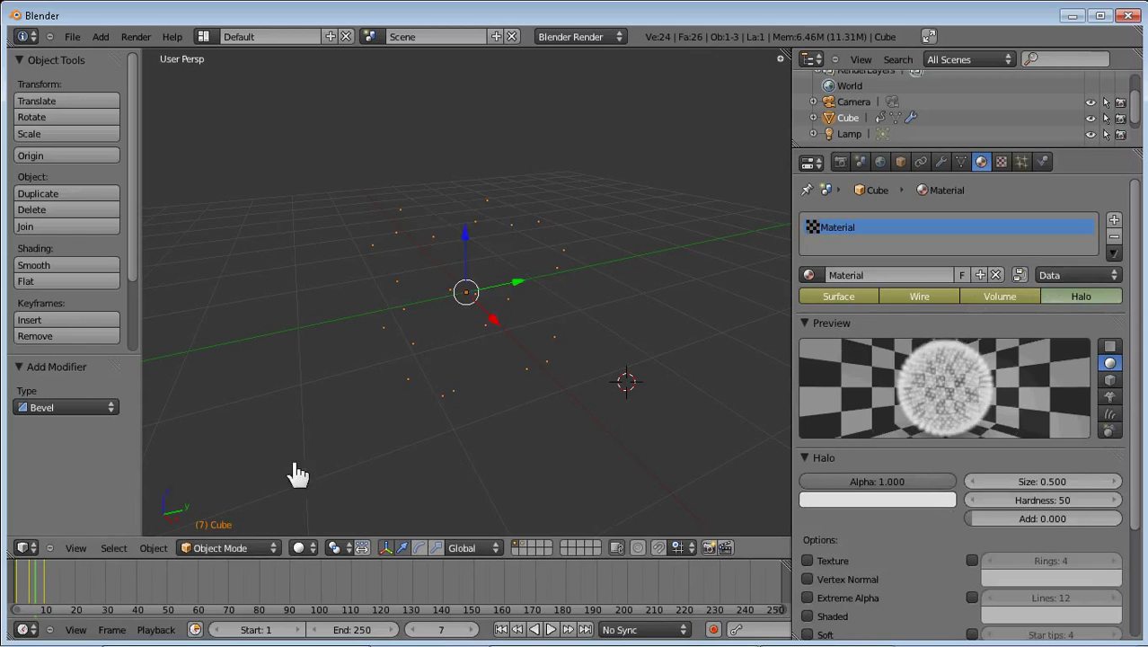
mouse_move(47, 580)
left_mouse_down()
mouse_move(47, 595)
mouse_move(20, 593)
left_mouse_up()
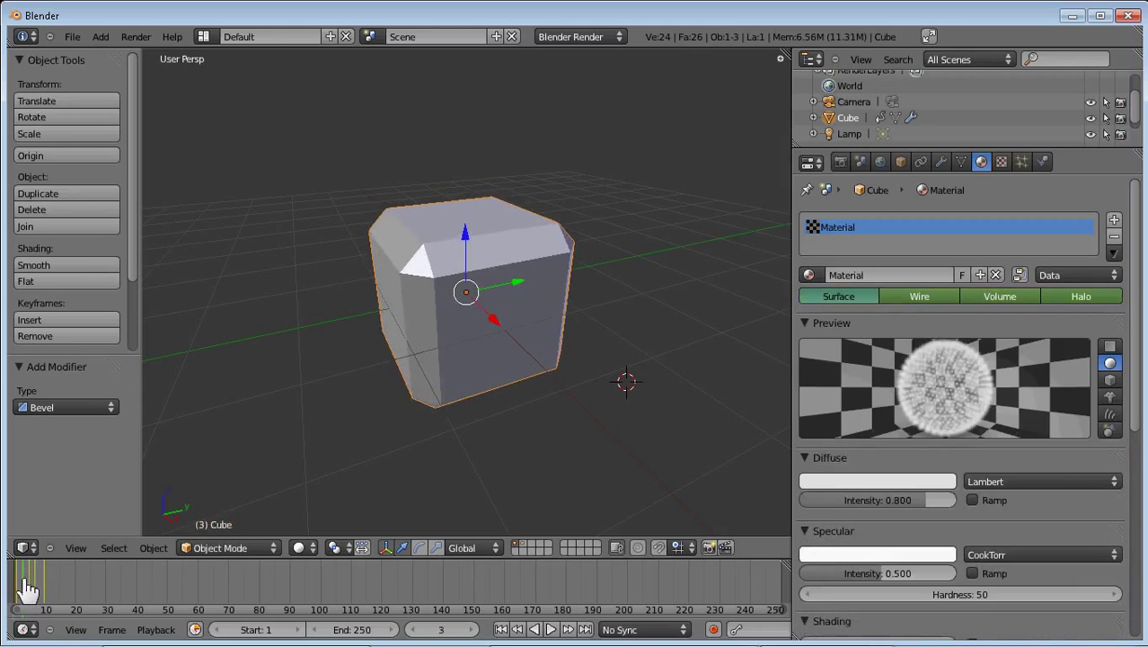
- Play the timeline animation and stop it at frame 23
left_click(551, 629)
left_click(551, 630)
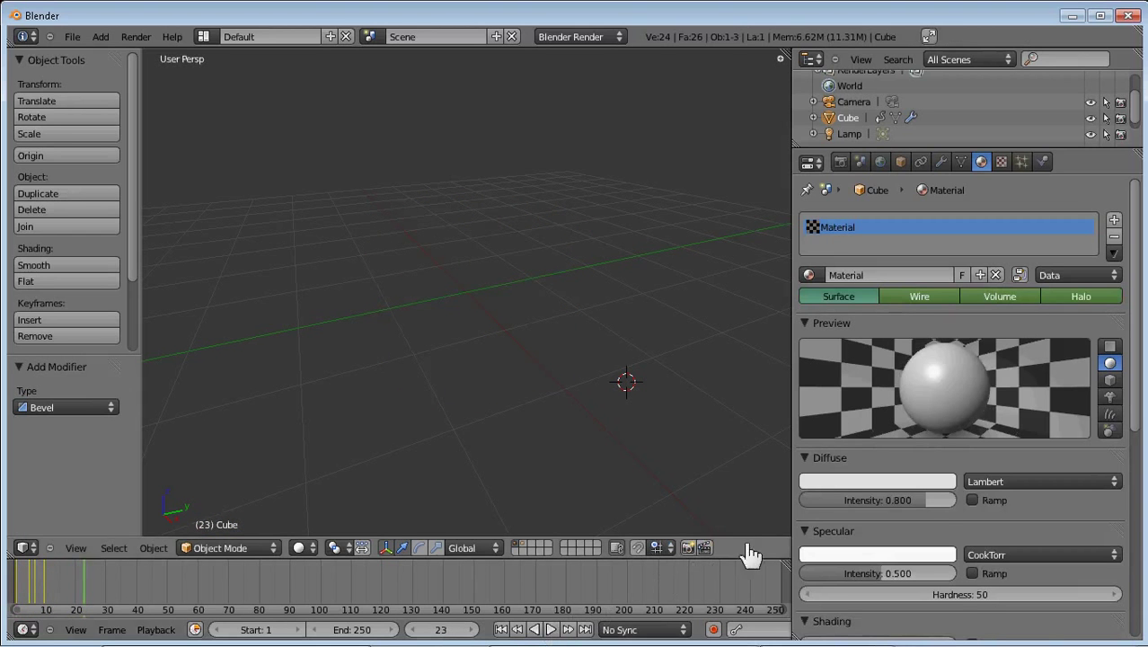